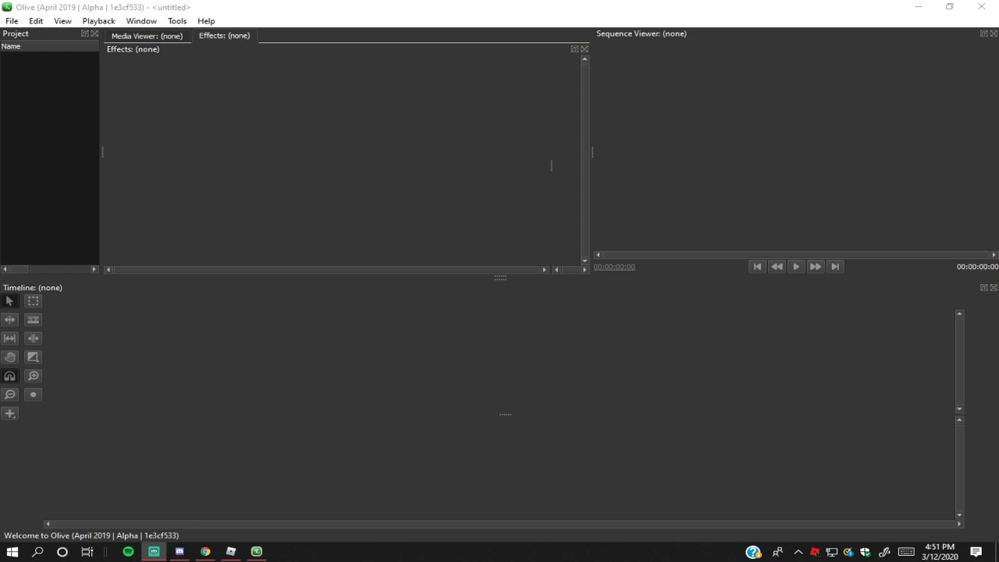
# Glance at Olive's File menu without choosing anything, then switch to Chrome
pyautogui.click(12, 20)
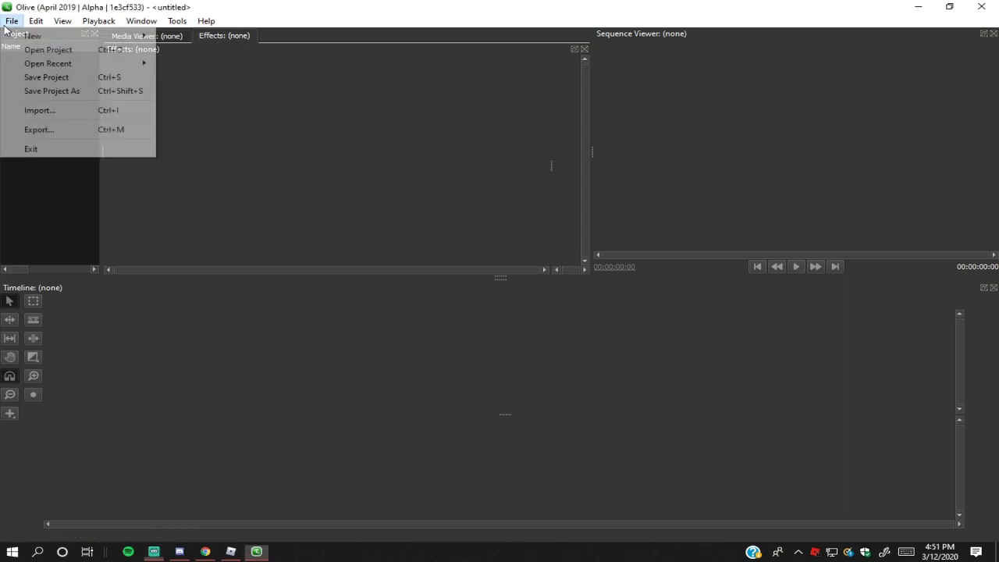
pyautogui.click(265, 114)
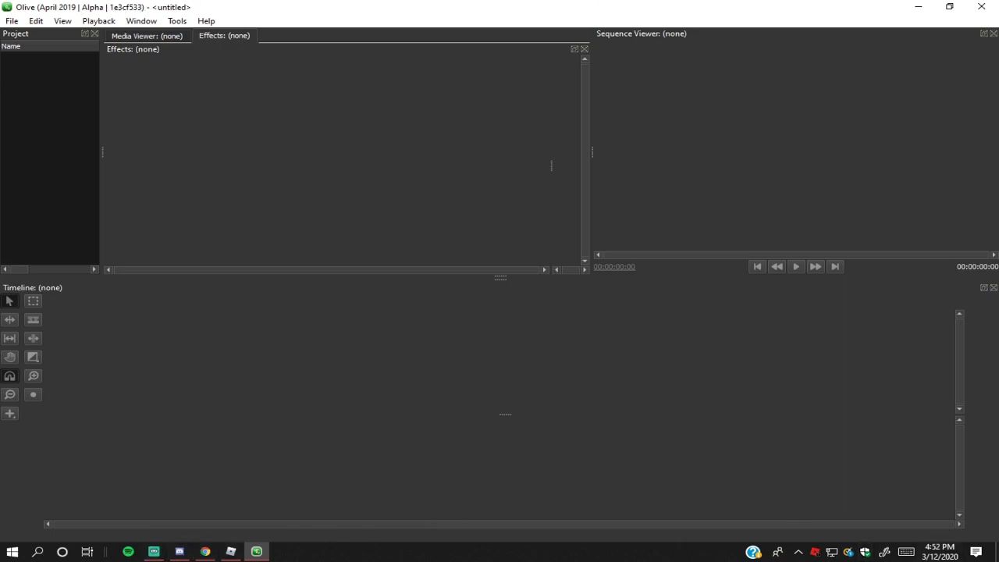
pyautogui.hotkey('alt', 'Tab')
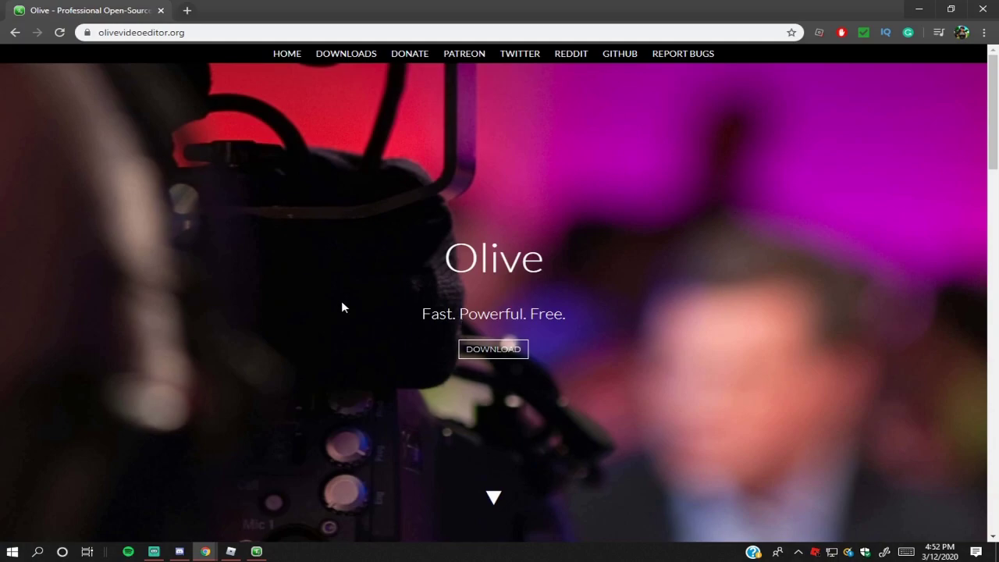
# Scroll through the olivevideoeditor.org homepage, then return to the Olive editor
pyautogui.doubleClick(493, 258)
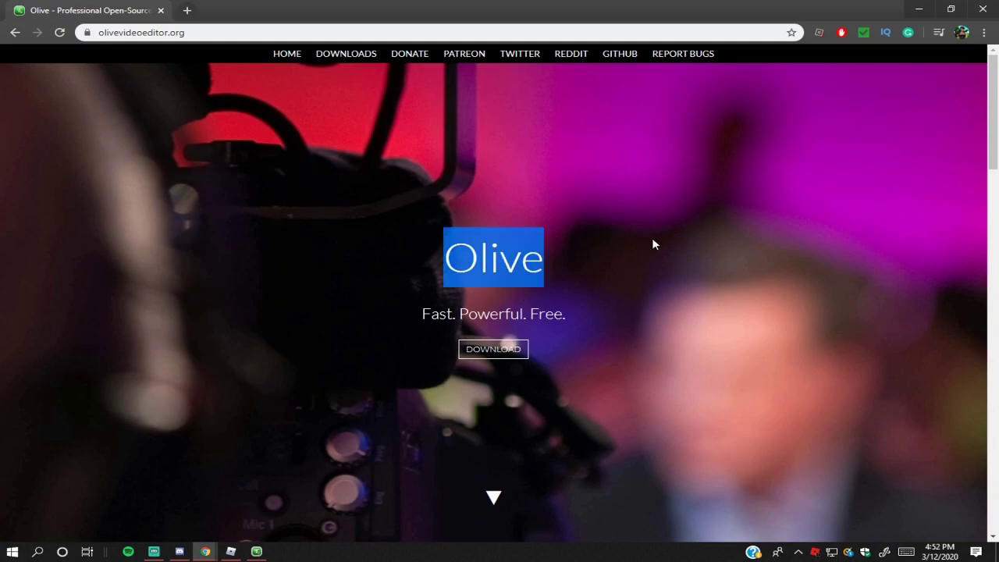
pyautogui.scroll(-2, 476, 361)
pyautogui.scroll(-8, 473, 373)
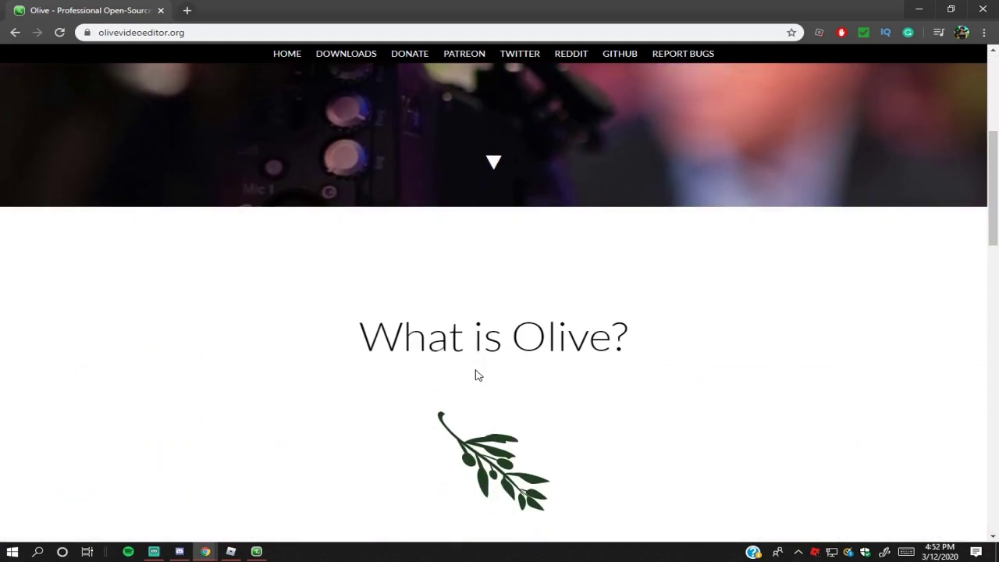
pyautogui.hotkey('alt', 'Tab')
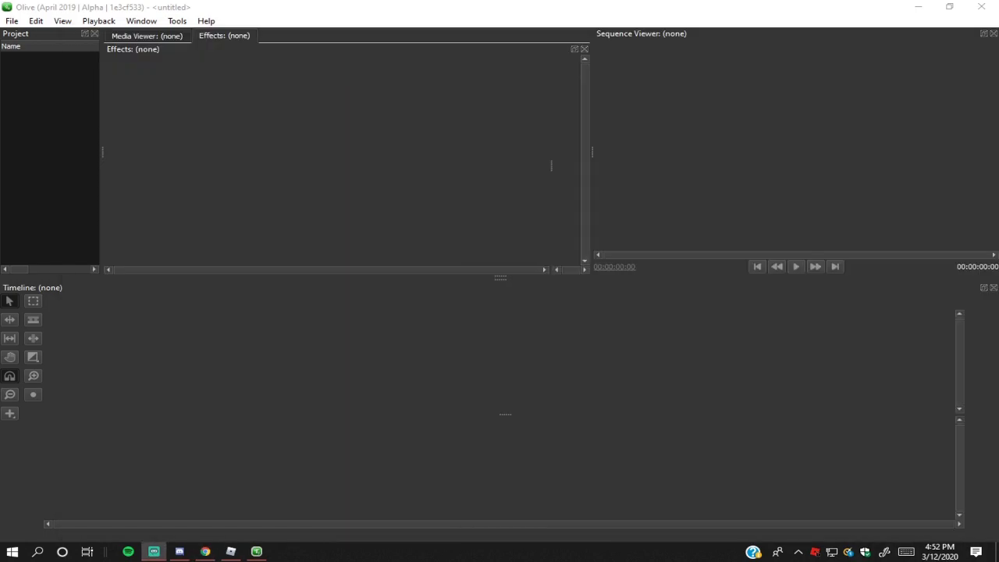
# Import intro3.mkv from Videos and drag it onto the timeline as Sequence 01
pyautogui.click(12, 21)
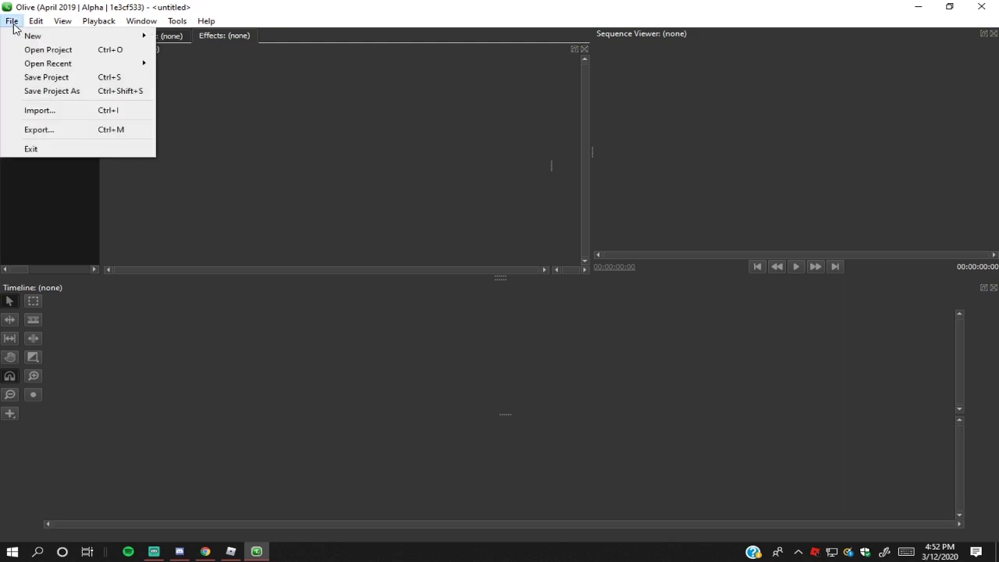
pyautogui.click(245, 338)
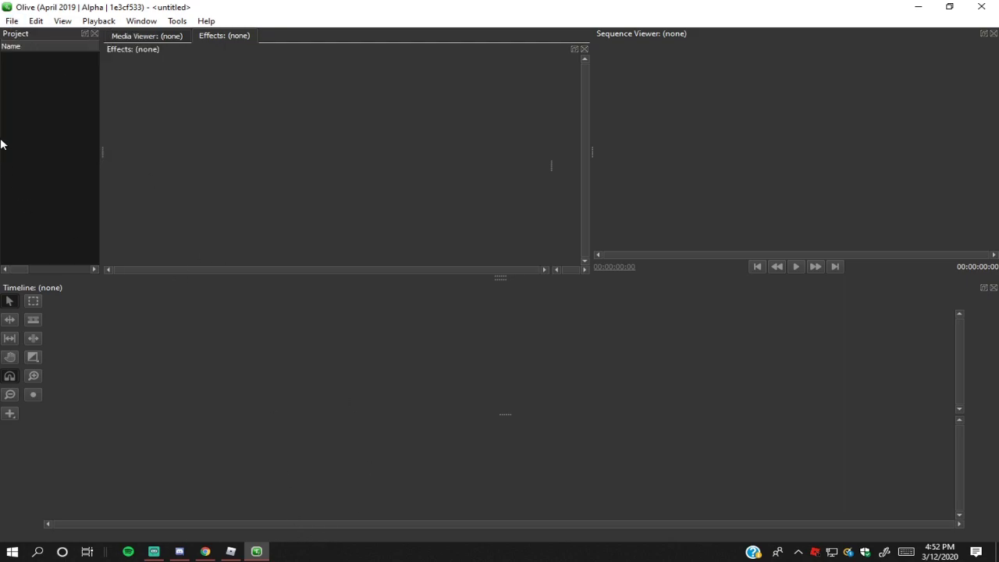
pyautogui.click(12, 21)
pyautogui.click(47, 111)
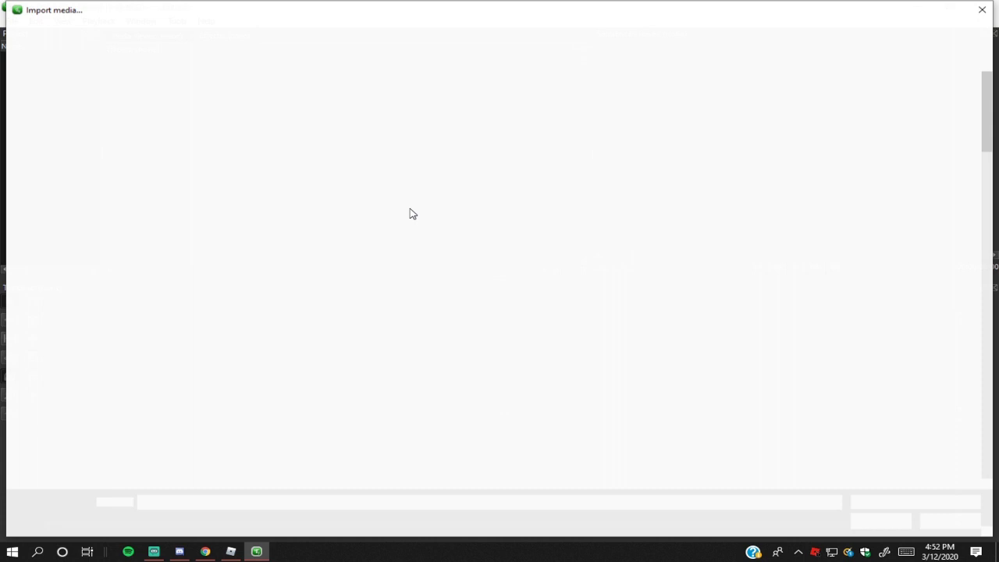
pyautogui.moveTo(986, 149); pyautogui.dragTo(985, 429)
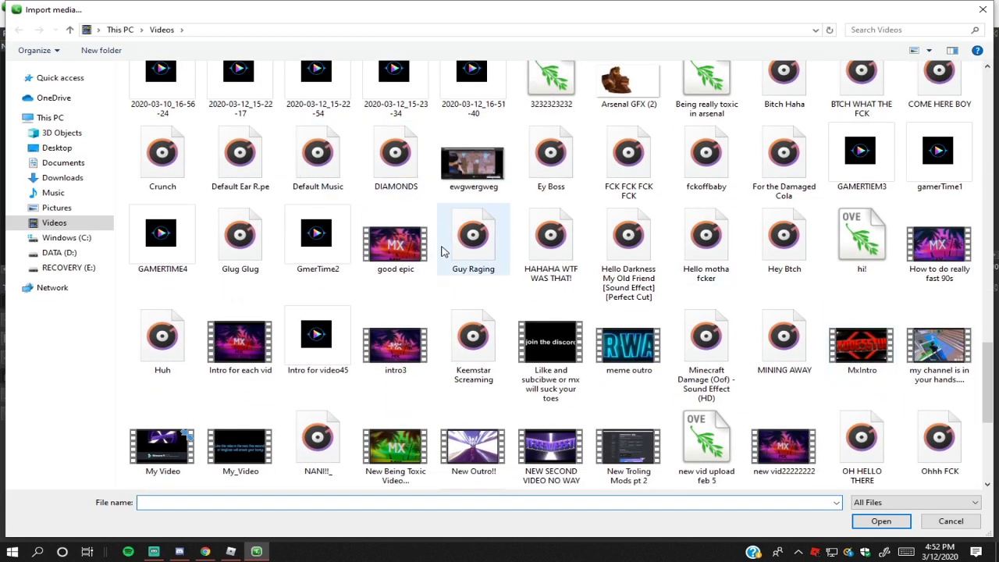
pyautogui.doubleClick(375, 366)
pyautogui.moveTo(70, 57); pyautogui.dragTo(134, 413)
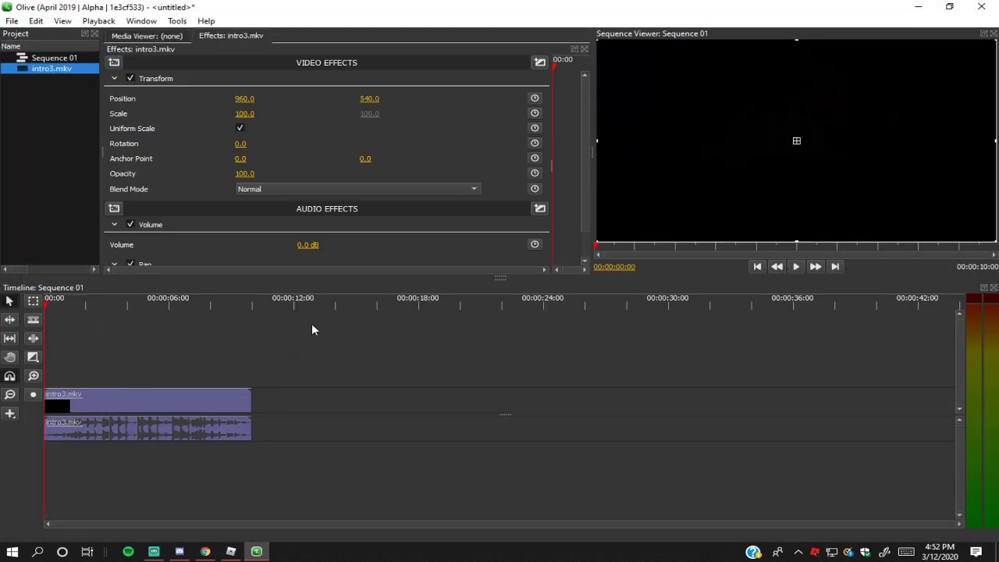
# Play and pause the sequence preview, then park the playhead at 00:00:04:10
pyautogui.click(802, 266)
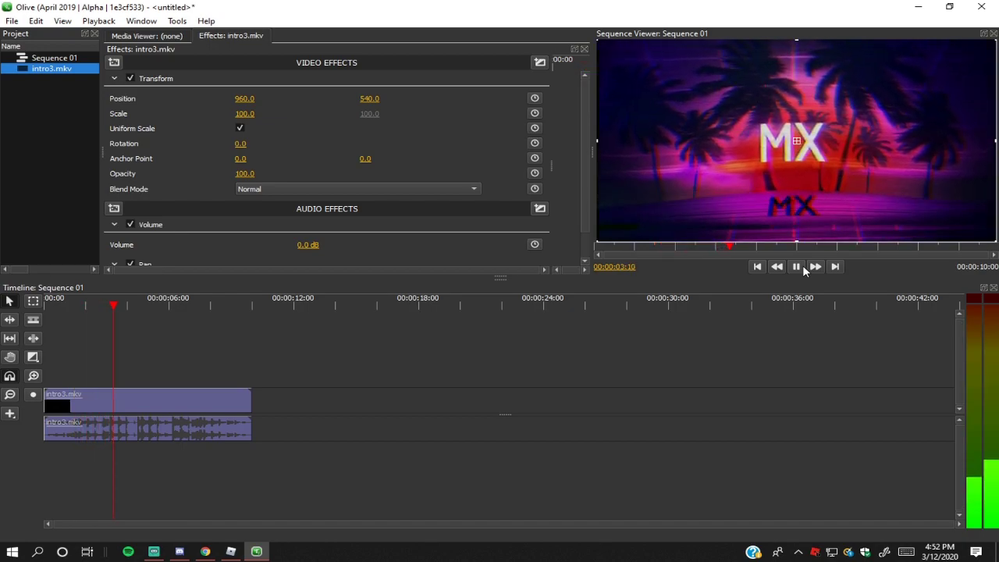
pyautogui.click(802, 265)
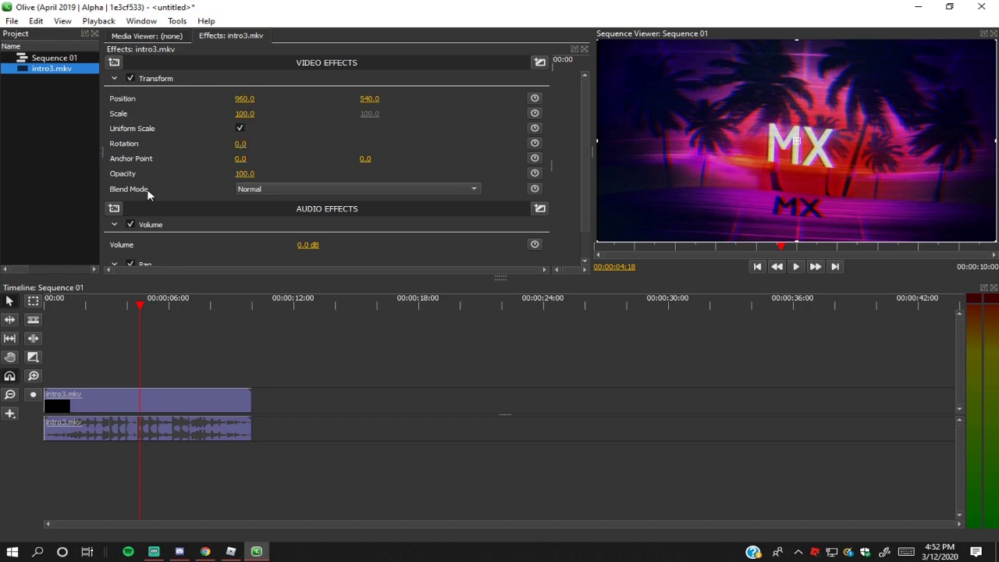
pyautogui.scroll(-1, 290, 247)
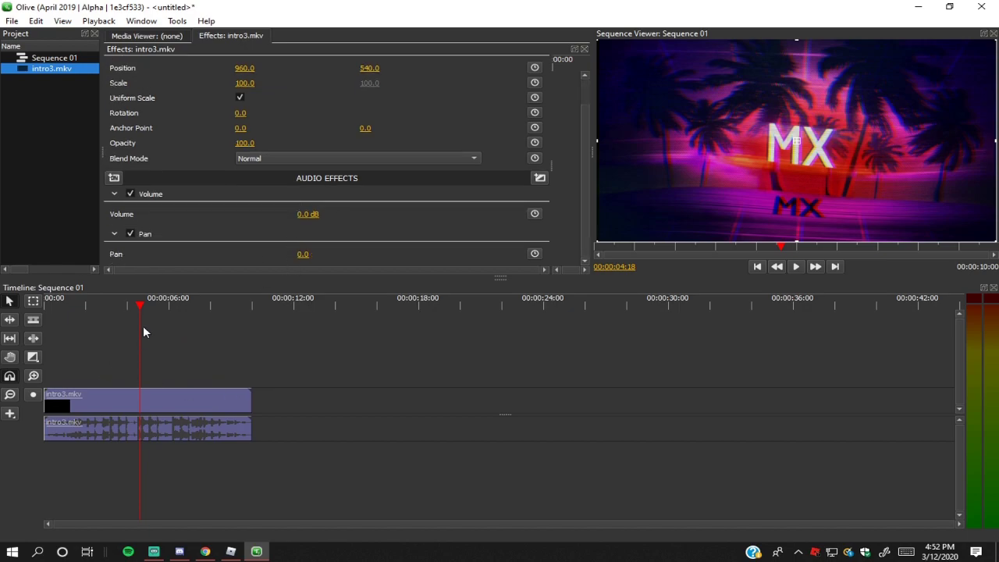
pyautogui.click(134, 305)
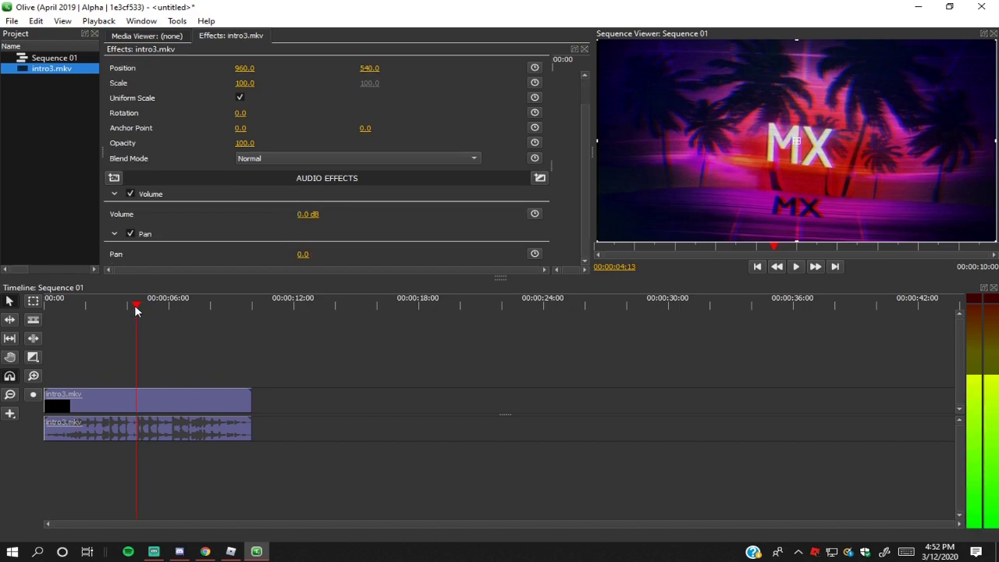
# Add a Rich Text effect to intro3.mkv and delete its Sample Text
pyautogui.scroll(1, 163, 104)
pyautogui.click(114, 62)
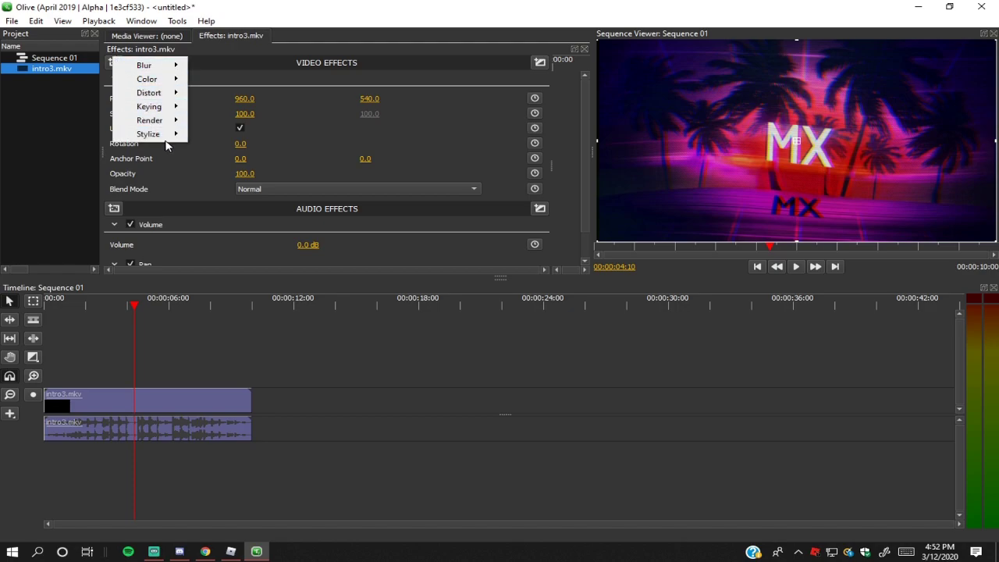
pyautogui.moveTo(170, 107)
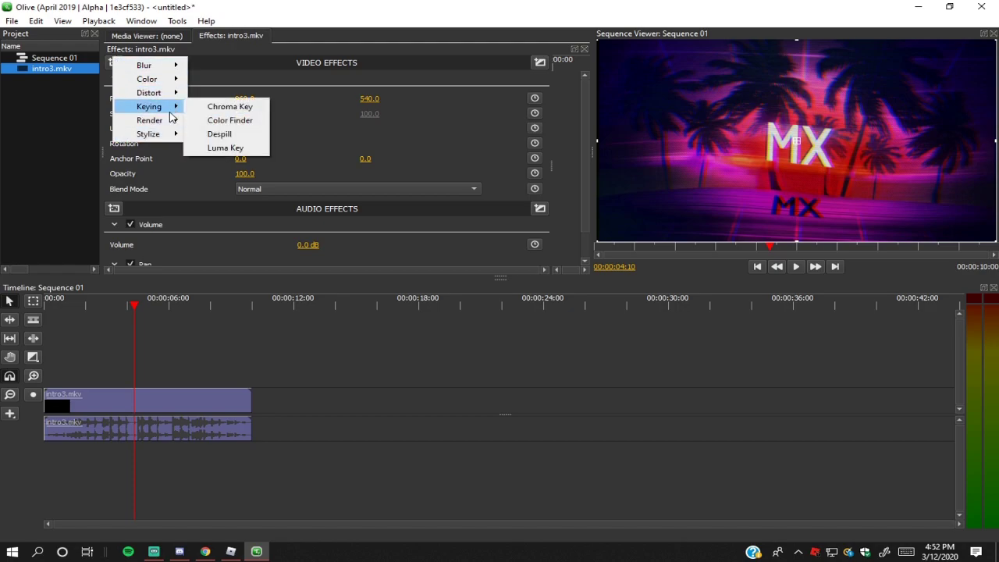
pyautogui.moveTo(152, 121)
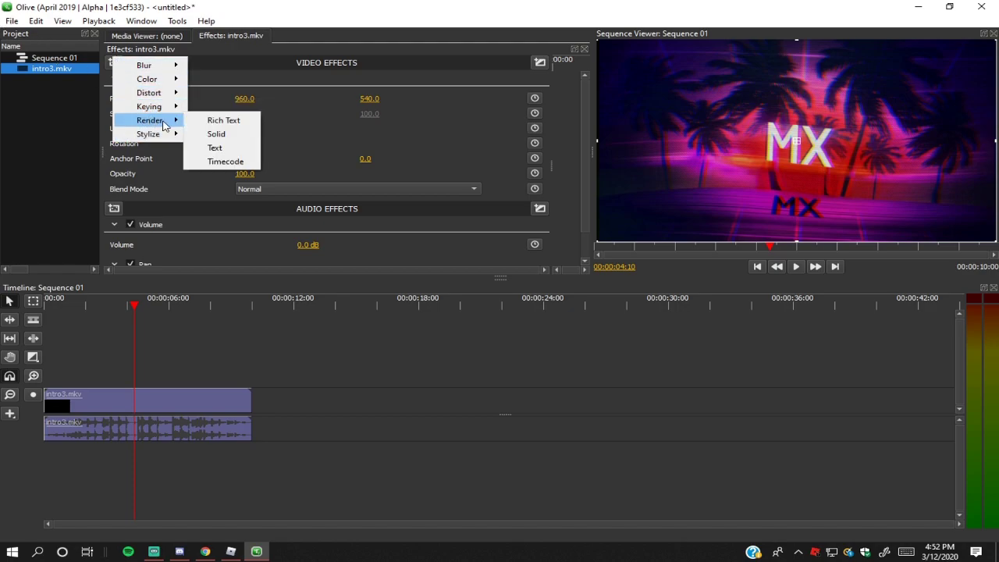
pyautogui.click(223, 121)
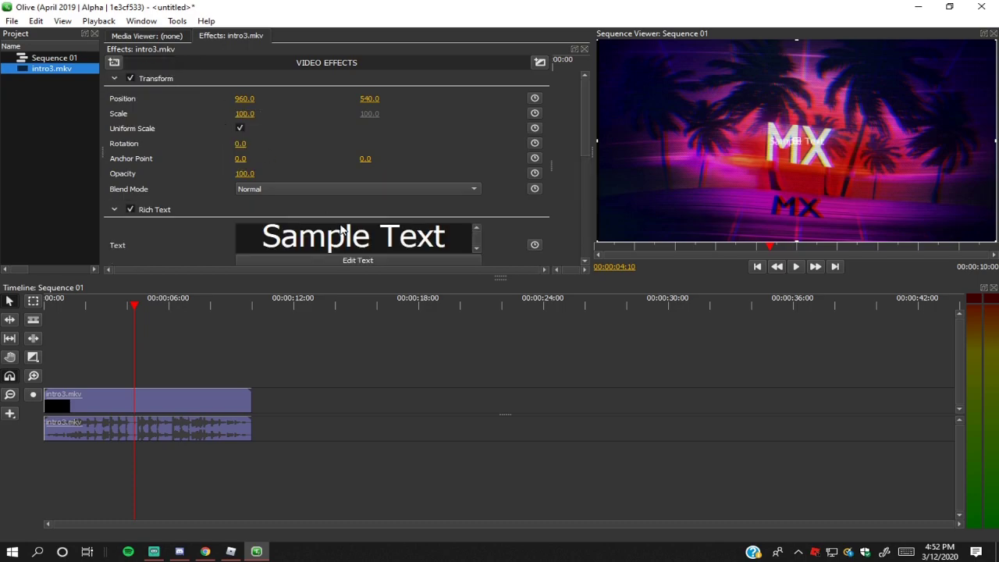
pyautogui.click(437, 234)
pyautogui.hotkey('ctrl', 'a')
pyautogui.press('BackSpace')
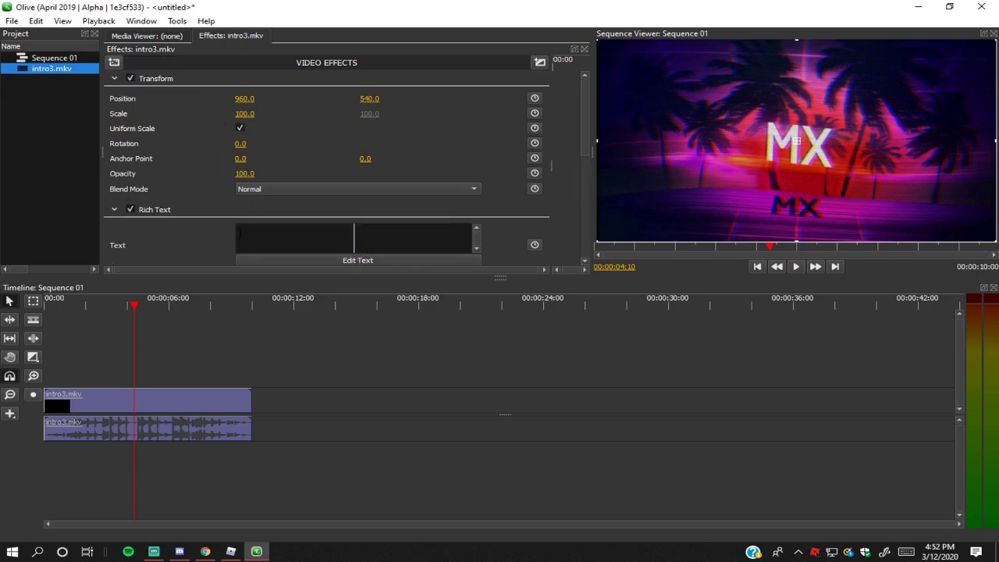
# Restore Olive's default panel layout
pyautogui.moveTo(117, 48); pyautogui.dragTo(67, 47)
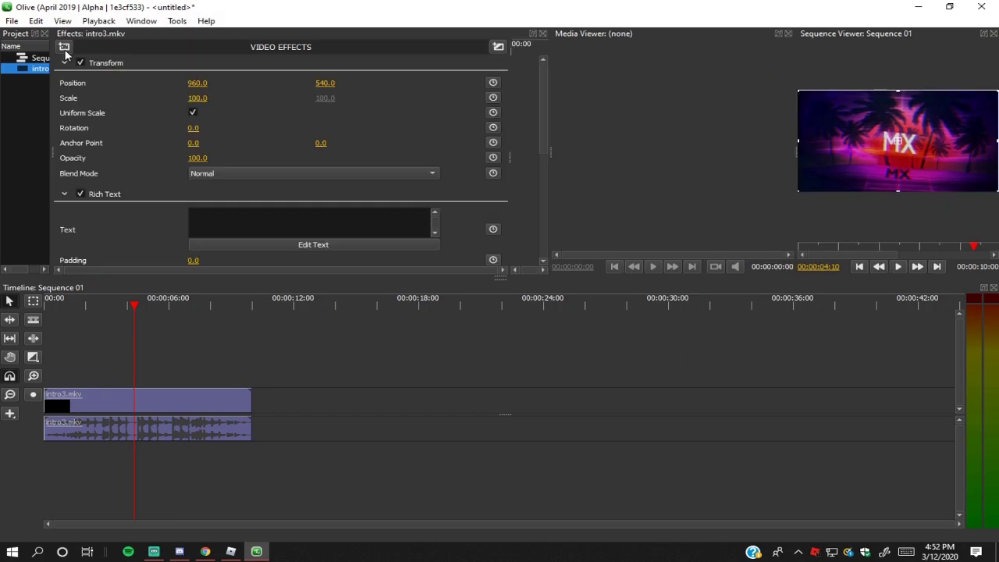
pyautogui.click(145, 22)
pyautogui.click(171, 156)
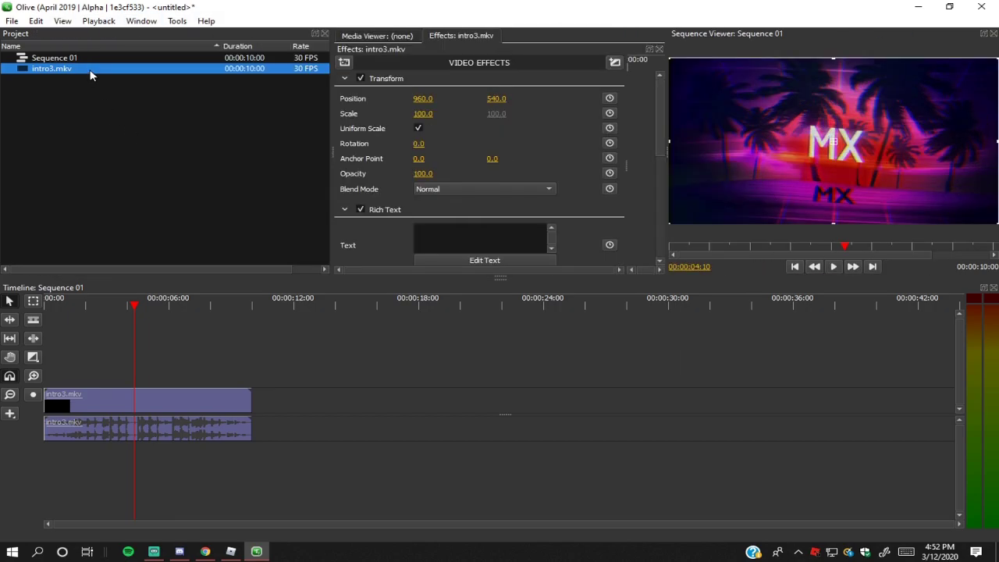
pyautogui.click(347, 61)
pyautogui.moveTo(403, 129)
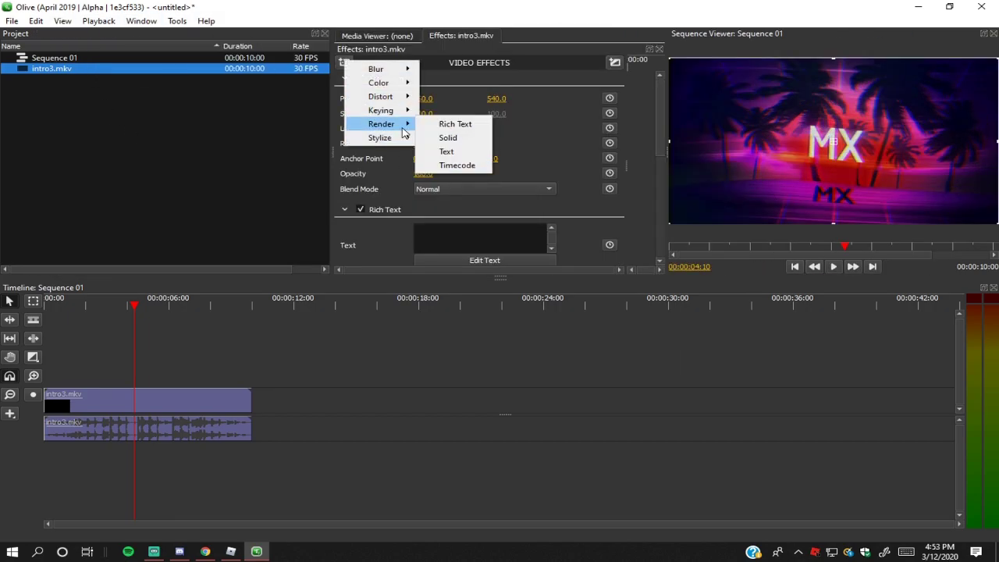
# Browse Recent, Videos and Downloads in Import media, then close it without importing
pyautogui.click(11, 21)
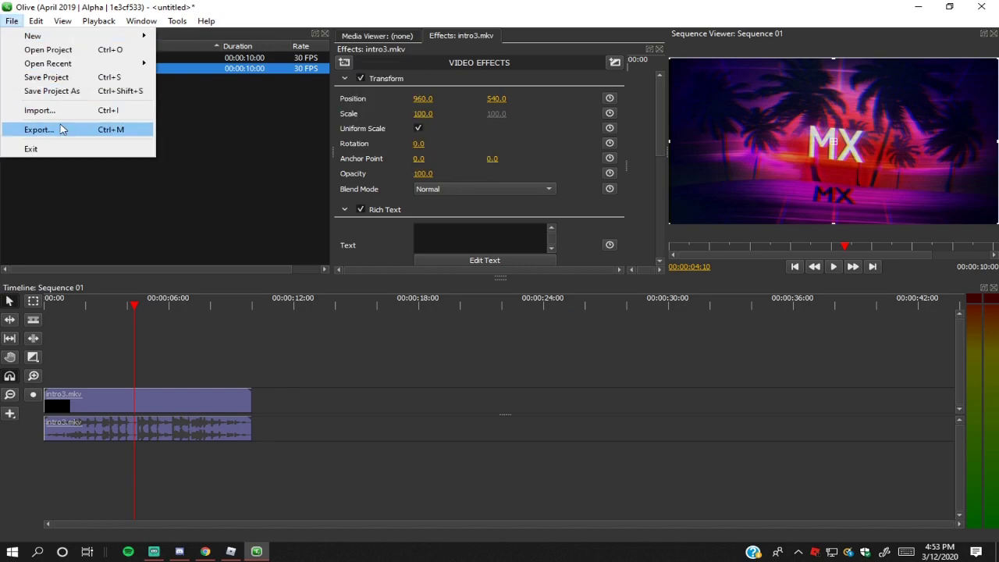
pyautogui.click(60, 112)
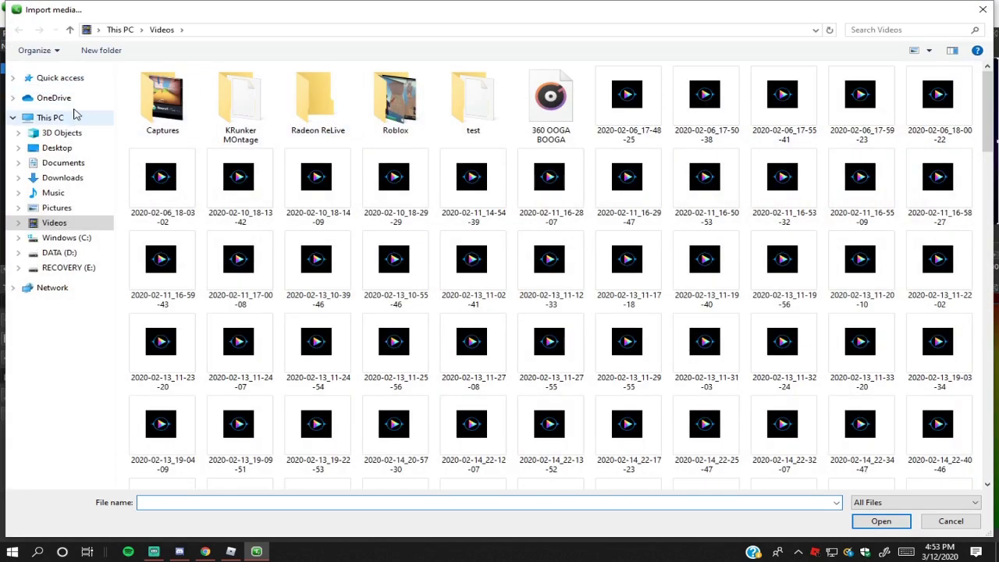
pyautogui.click(60, 77)
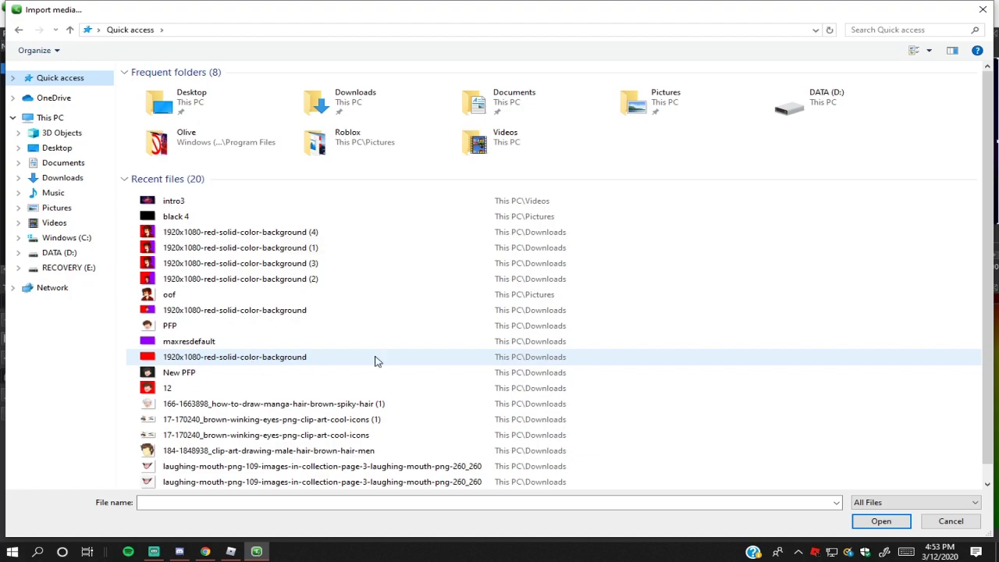
pyautogui.moveTo(991, 224); pyautogui.dragTo(897, 195)
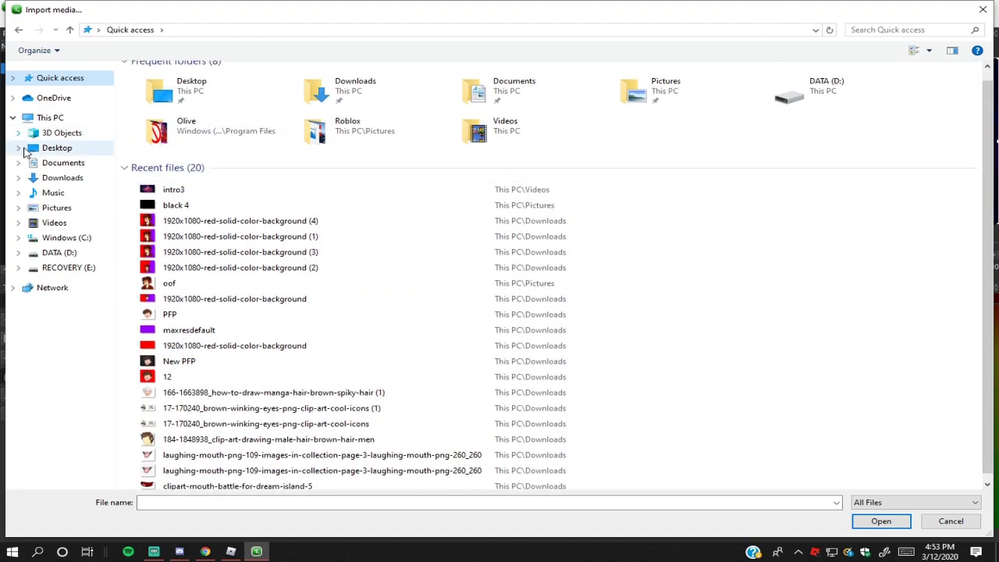
pyautogui.click(80, 224)
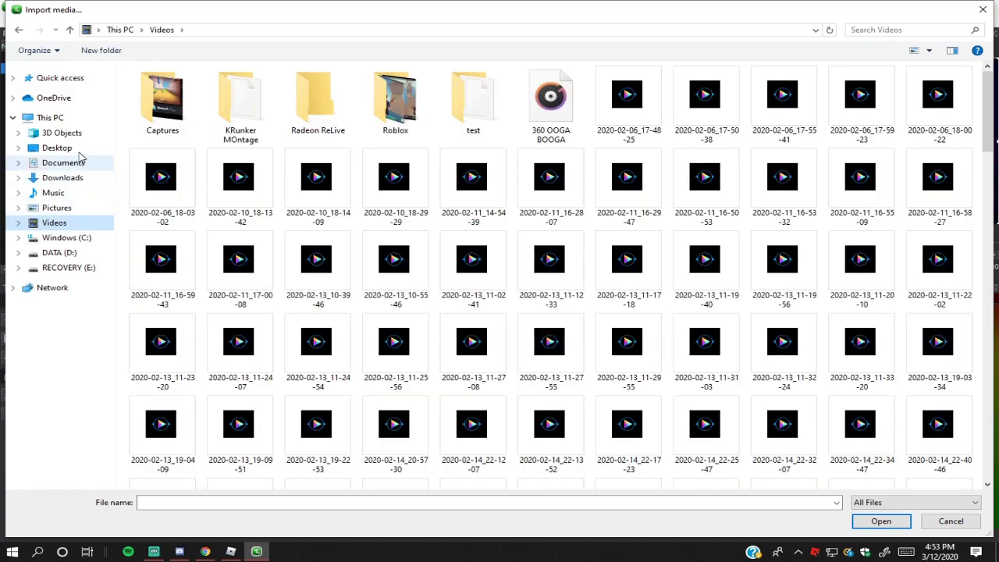
pyautogui.click(86, 179)
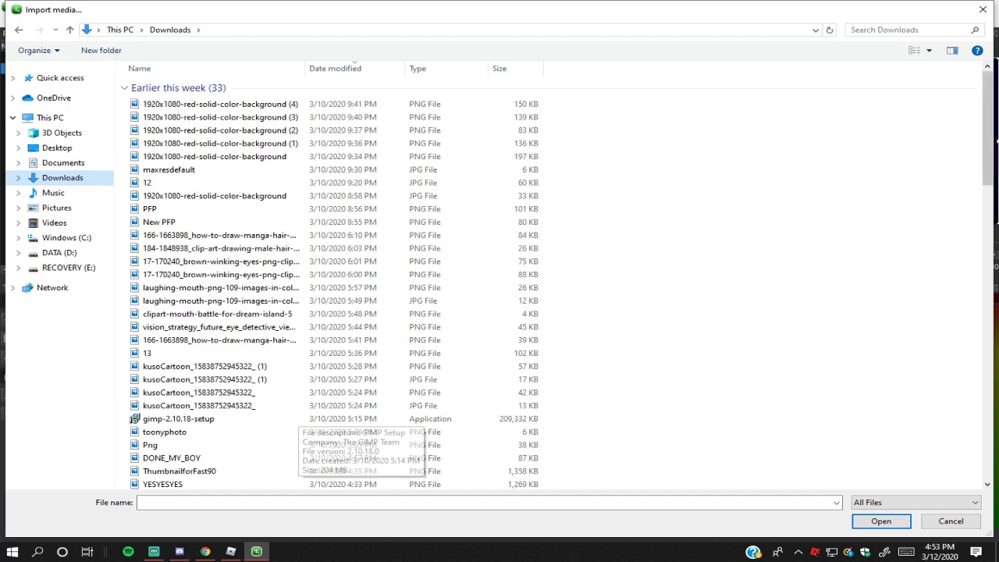
pyautogui.moveTo(987, 162); pyautogui.dragTo(990, 224)
pyautogui.moveTo(659, 9); pyautogui.dragTo(575, 117)
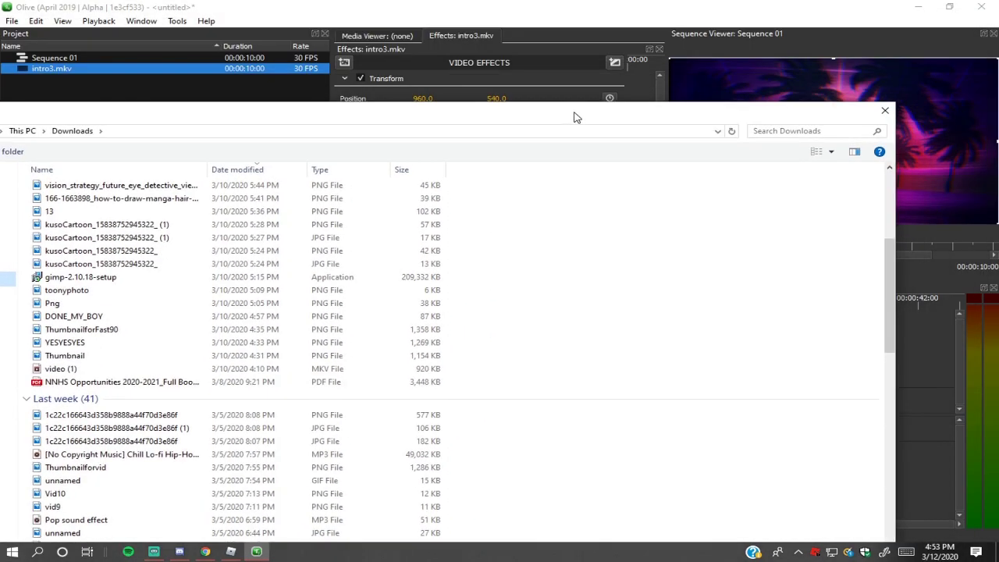
pyautogui.click(884, 110)
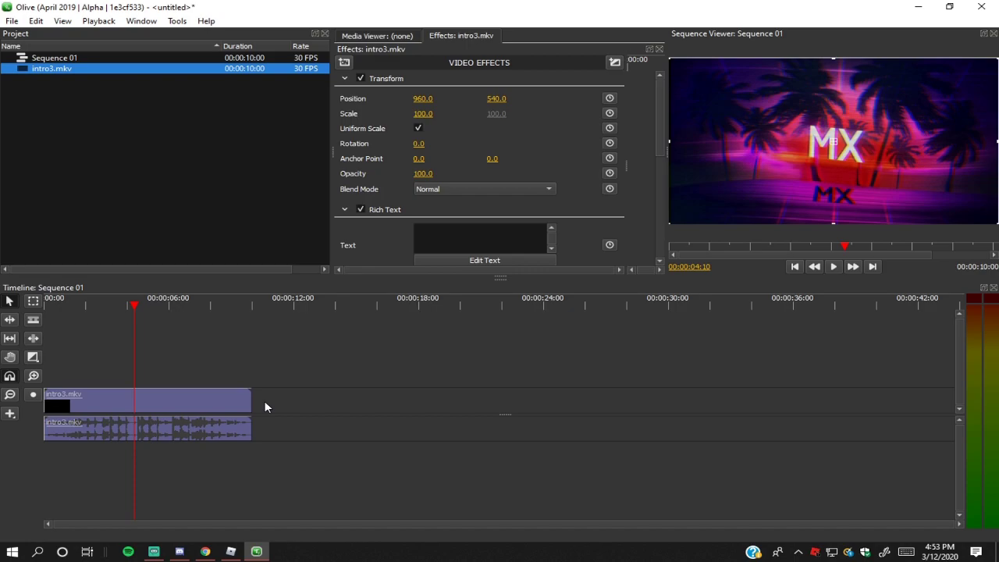
# At 00:00:05:10, add a Chroma Key effect with key colour green #00ff00
pyautogui.click(155, 307)
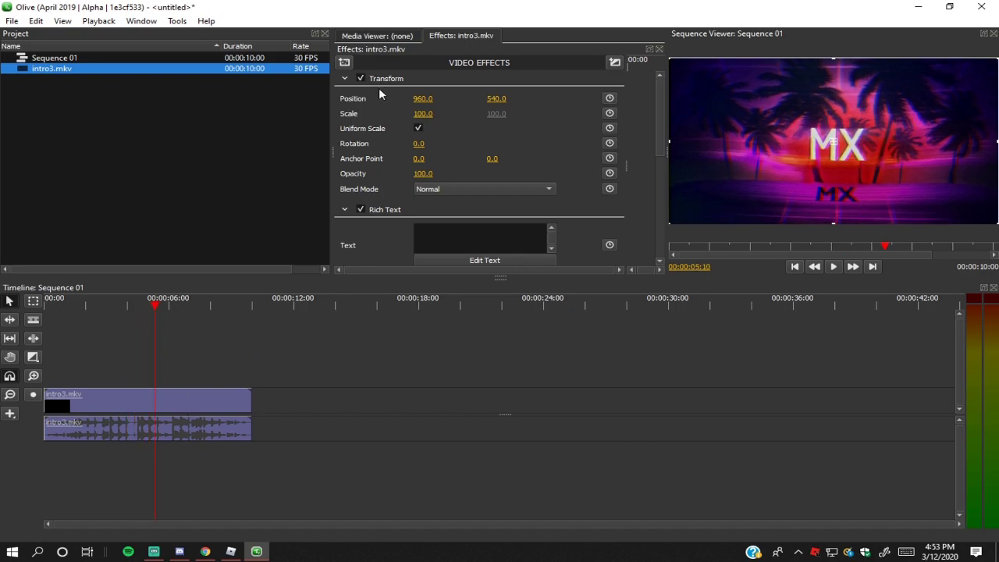
pyautogui.click(345, 61)
pyautogui.moveTo(394, 112)
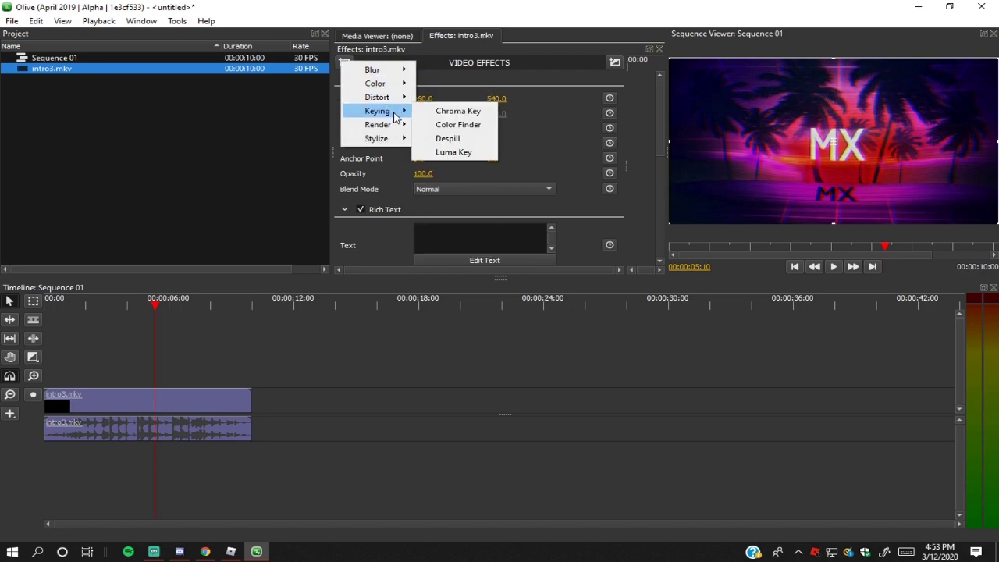
pyautogui.click(453, 112)
pyautogui.scroll(-1, 468, 247)
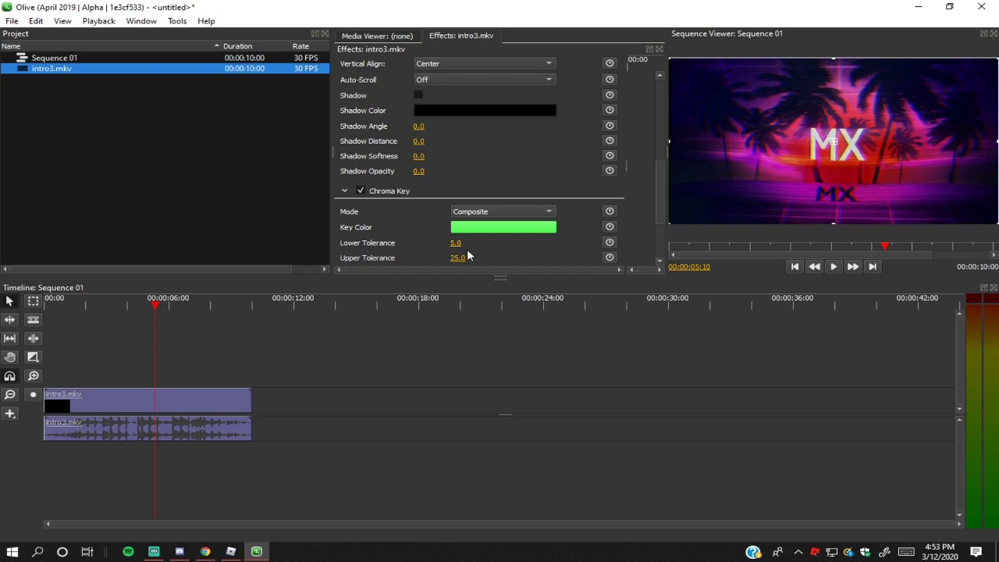
pyautogui.click(492, 228)
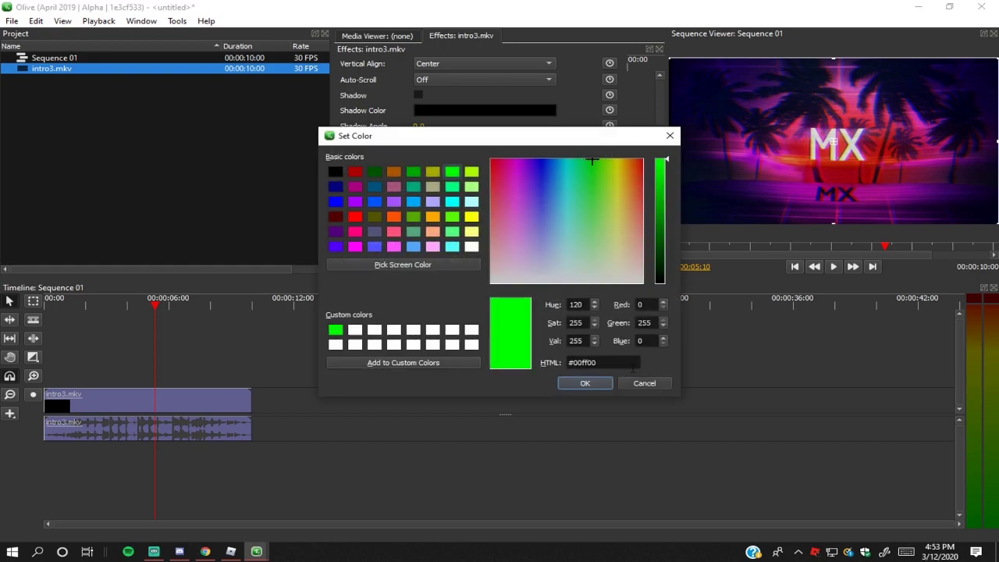
pyautogui.click(584, 382)
pyautogui.scroll(-1, 516, 243)
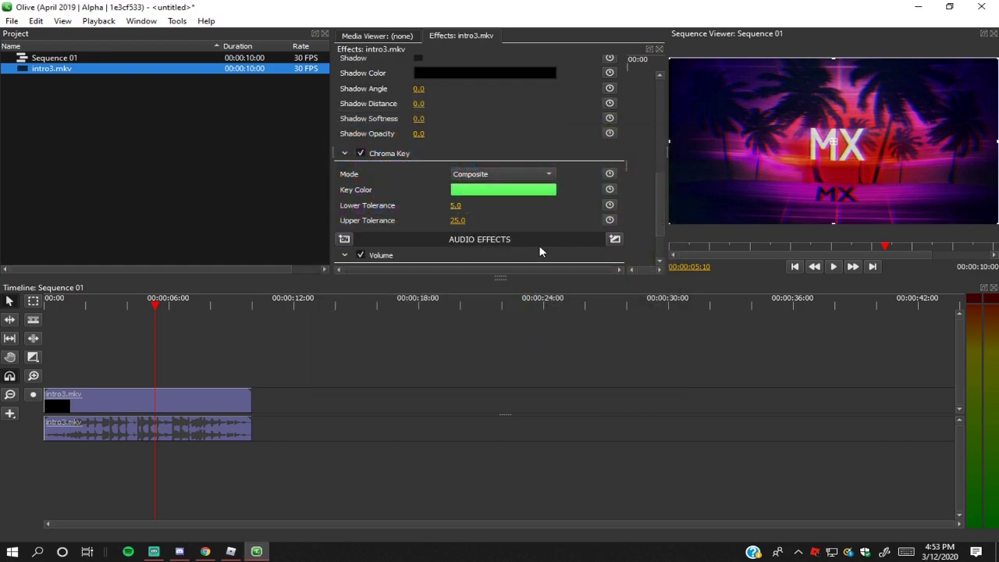
# Add a Distort > Ripple effect to intro3.mkv and switch it off
pyautogui.rightClick(173, 402)
pyautogui.click(148, 403)
pyautogui.scroll(5, 463, 222)
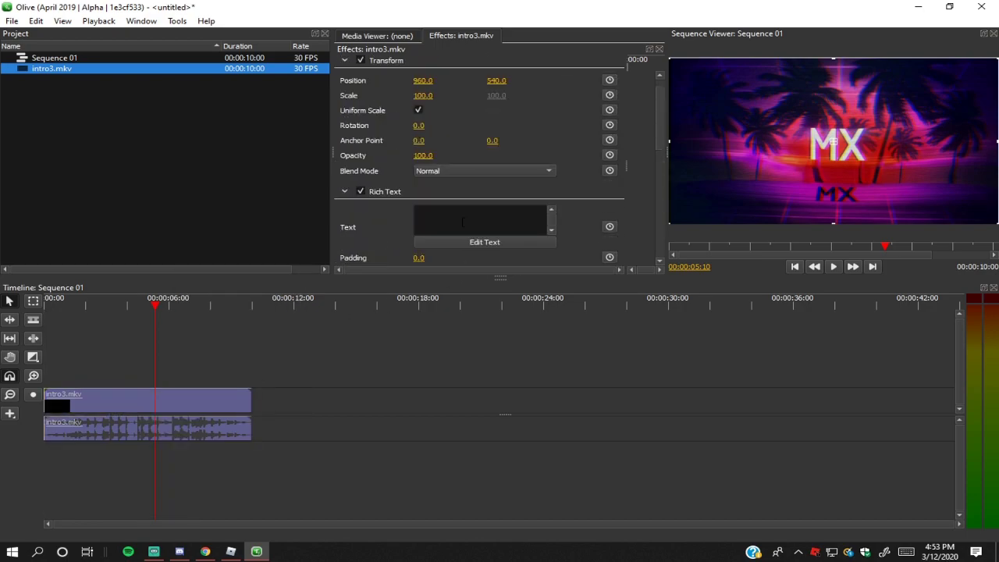
pyautogui.scroll(1, 463, 222)
pyautogui.click(344, 61)
pyautogui.moveTo(385, 100)
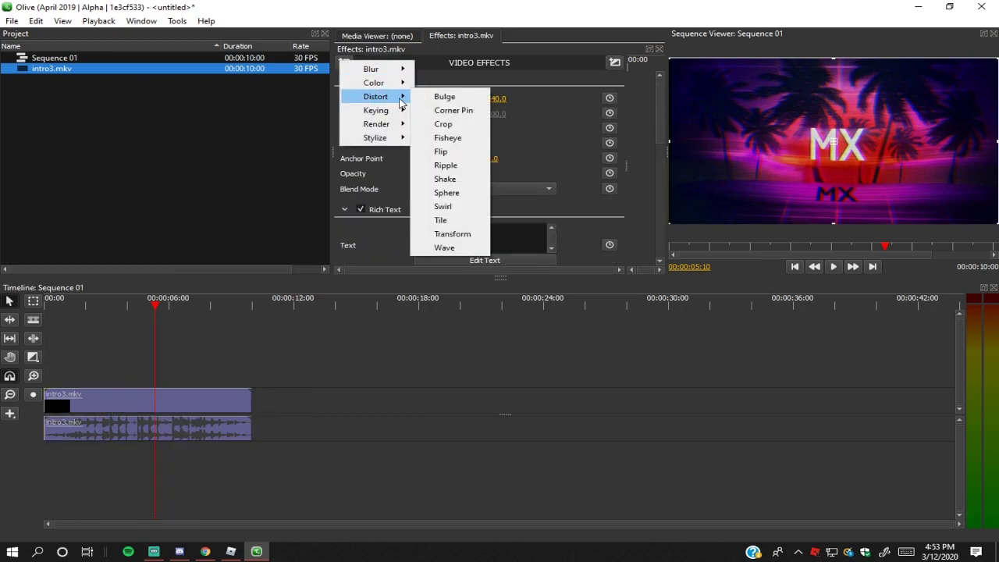
pyautogui.click(468, 165)
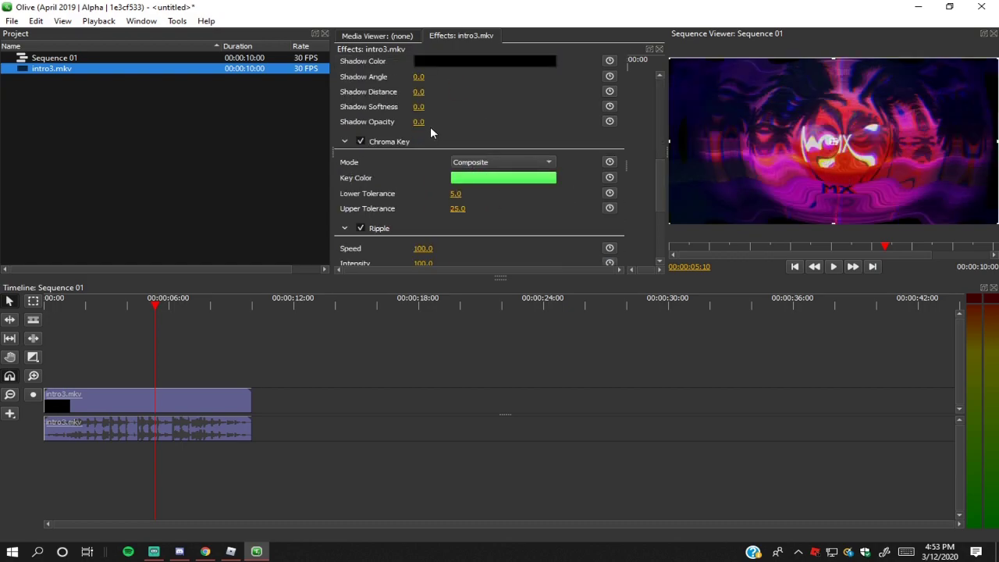
pyautogui.scroll(1, 394, 178)
pyautogui.scroll(-2, 394, 178)
pyautogui.click(375, 192)
# Add a Shake effect (Intensity 25.0, Rotation 10.0, Frequency 5.0)
pyautogui.scroll(3, 394, 176)
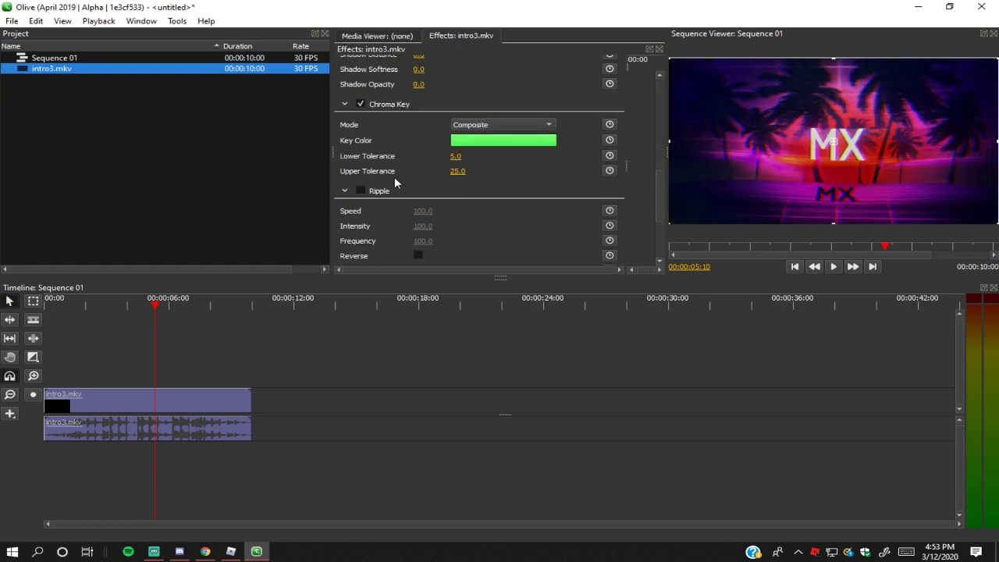
pyautogui.scroll(3, 359, 86)
pyautogui.scroll(3, 359, 101)
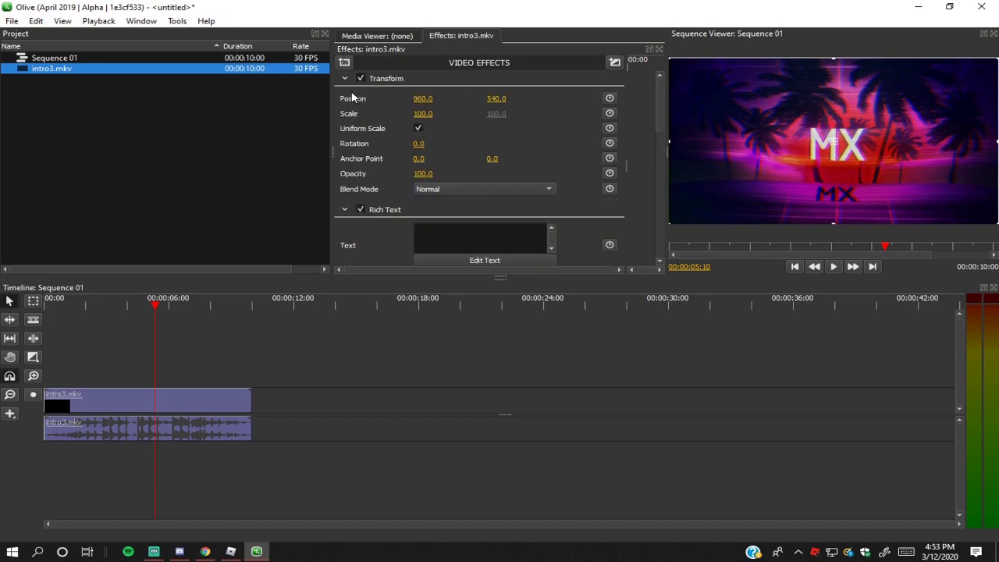
pyautogui.click(345, 64)
pyautogui.moveTo(388, 100)
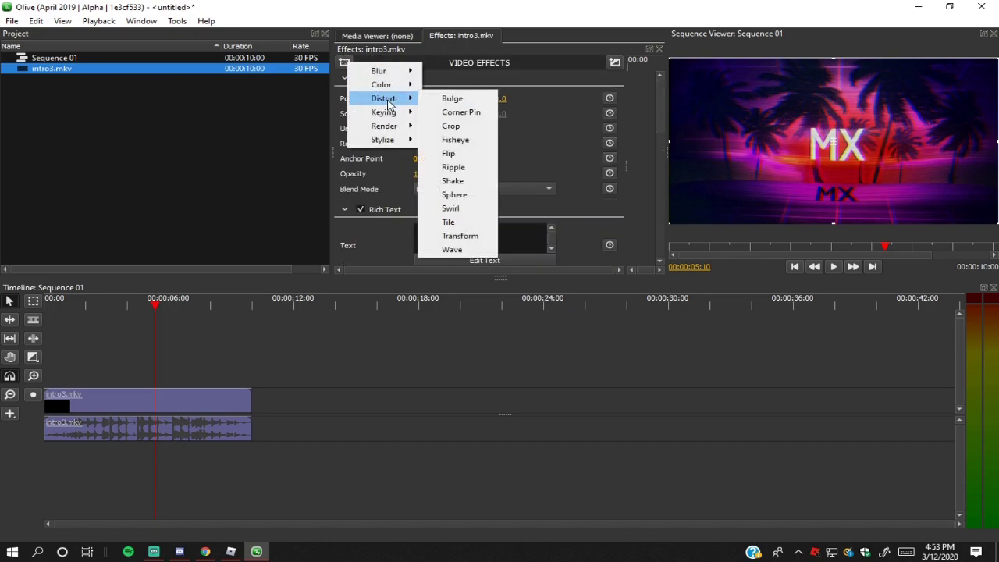
pyautogui.click(472, 182)
# Preview the shaking clip from 00:00:03:04, then reselect the intro3.mkv video clip
pyautogui.moveTo(156, 334); pyautogui.dragTo(109, 333)
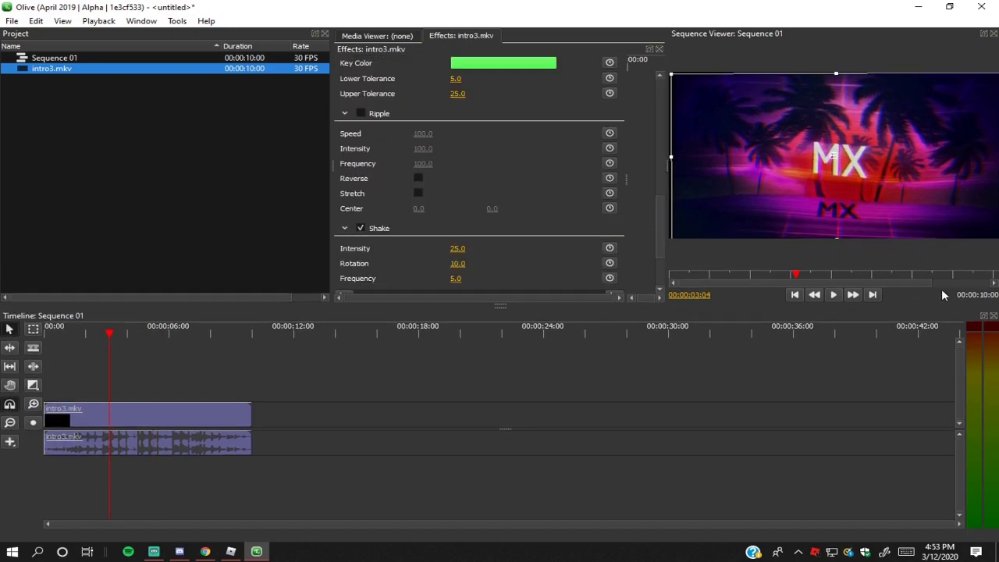
pyautogui.click(833, 295)
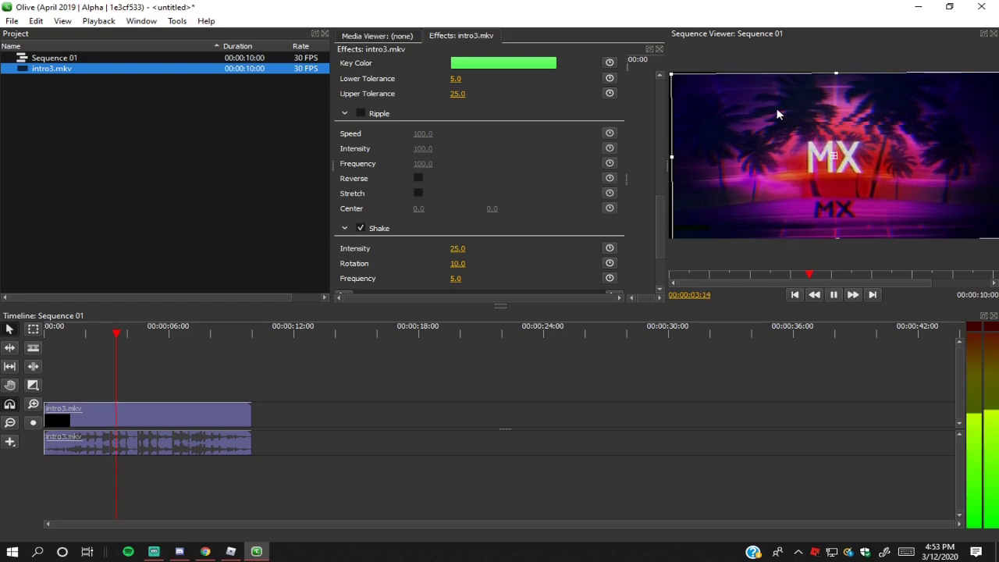
pyautogui.click(769, 344)
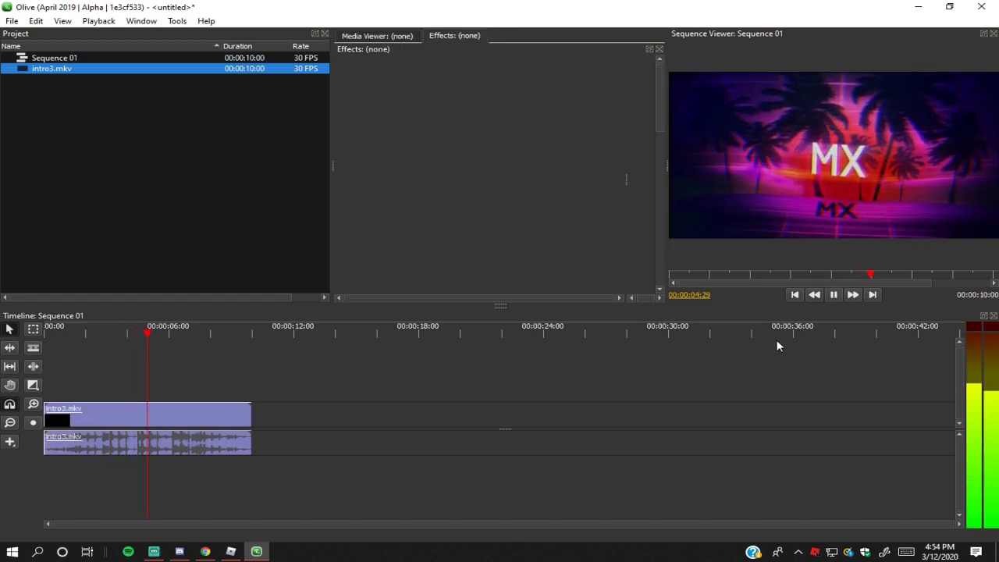
pyautogui.click(833, 295)
pyautogui.click(249, 412)
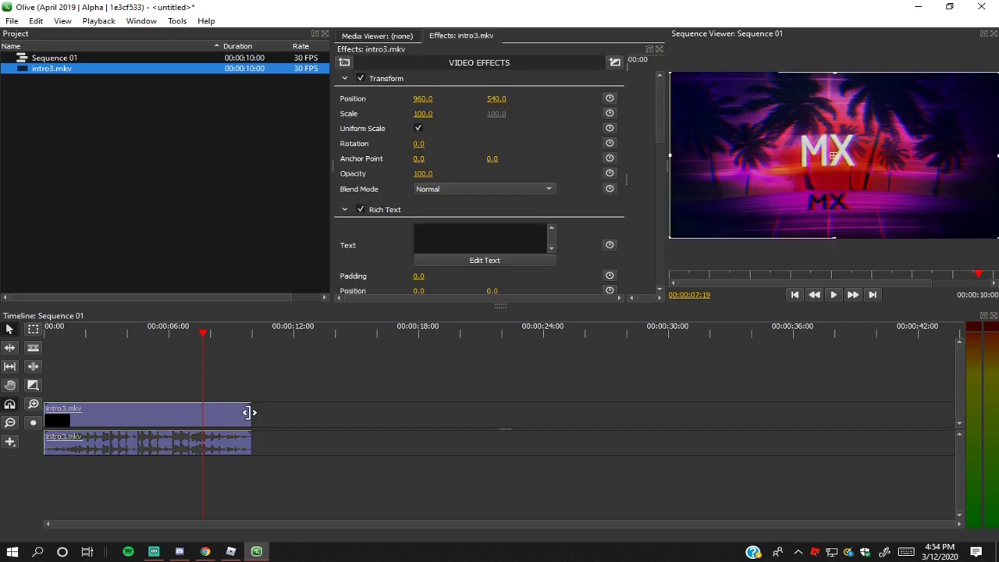
# Add a Stylize > Volumetric Light effect, scrub to 00:00:05:24, and switch it off
pyautogui.click(345, 63)
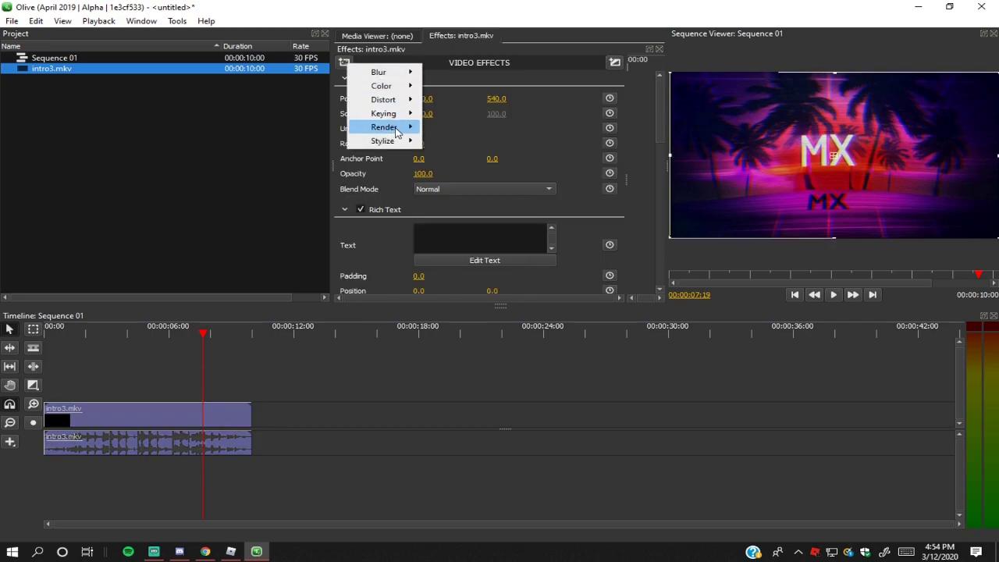
pyautogui.moveTo(390, 141)
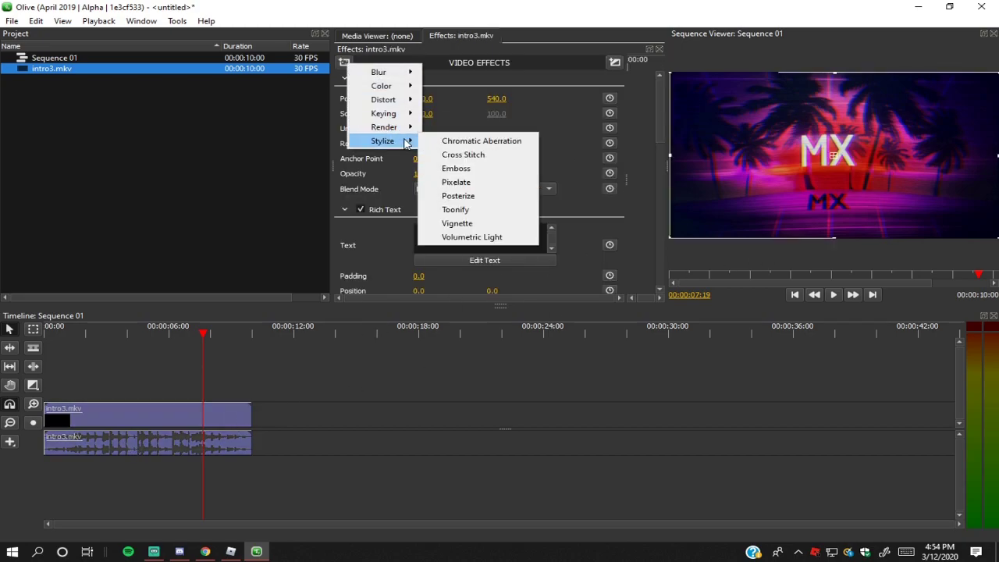
pyautogui.click(518, 238)
pyautogui.moveTo(205, 336); pyautogui.dragTo(164, 343)
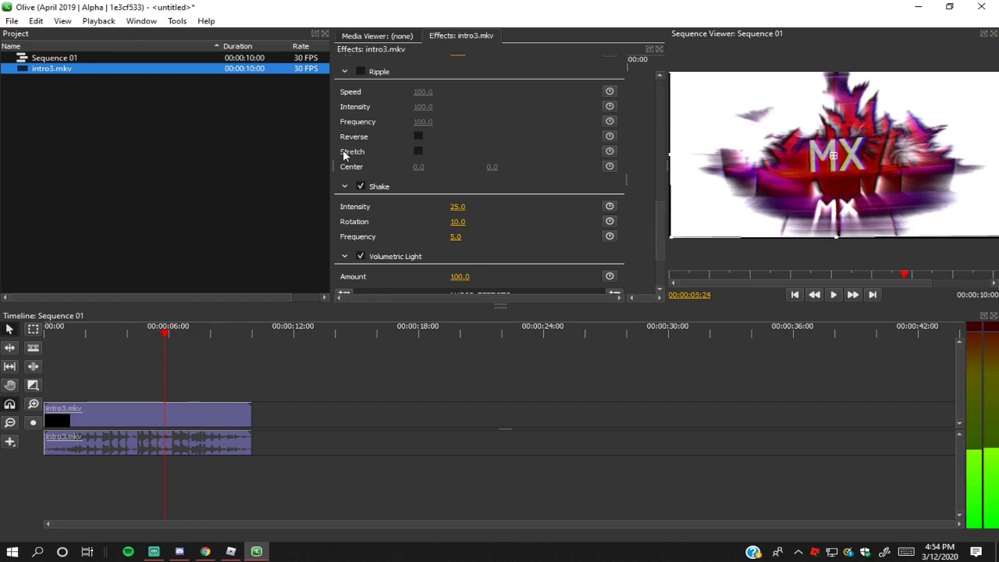
pyautogui.click(360, 256)
pyautogui.scroll(8, 367, 155)
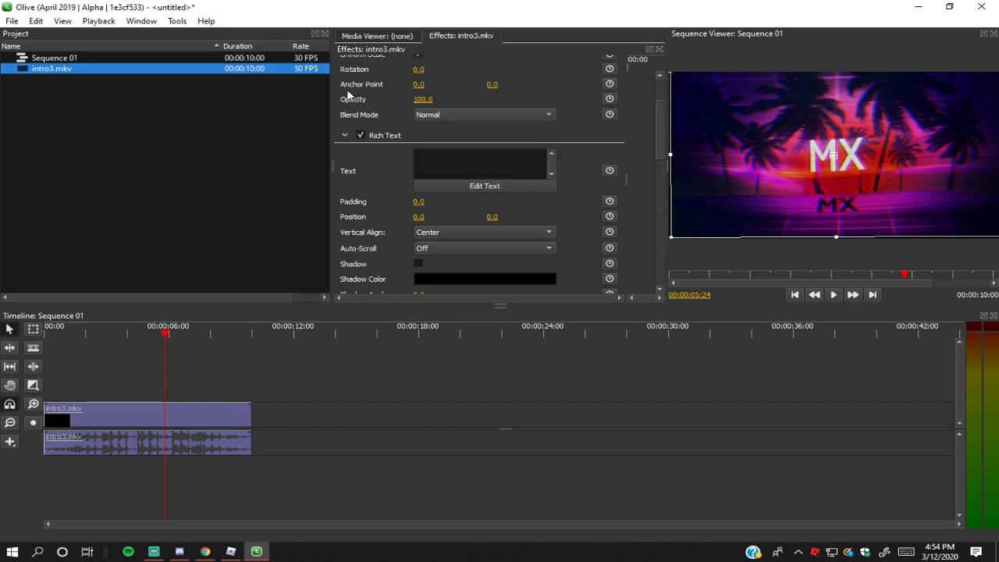
pyautogui.scroll(3, 348, 94)
pyautogui.click(344, 62)
# Add a Color > Hue/Saturation/Brightness effect to intro3.mkv
pyautogui.moveTo(397, 86)
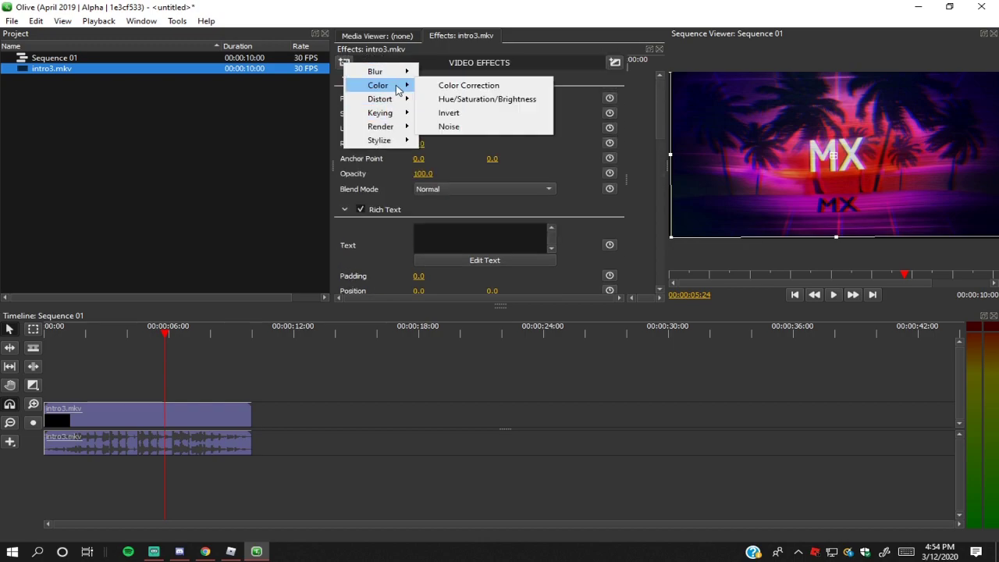
pyautogui.click(463, 100)
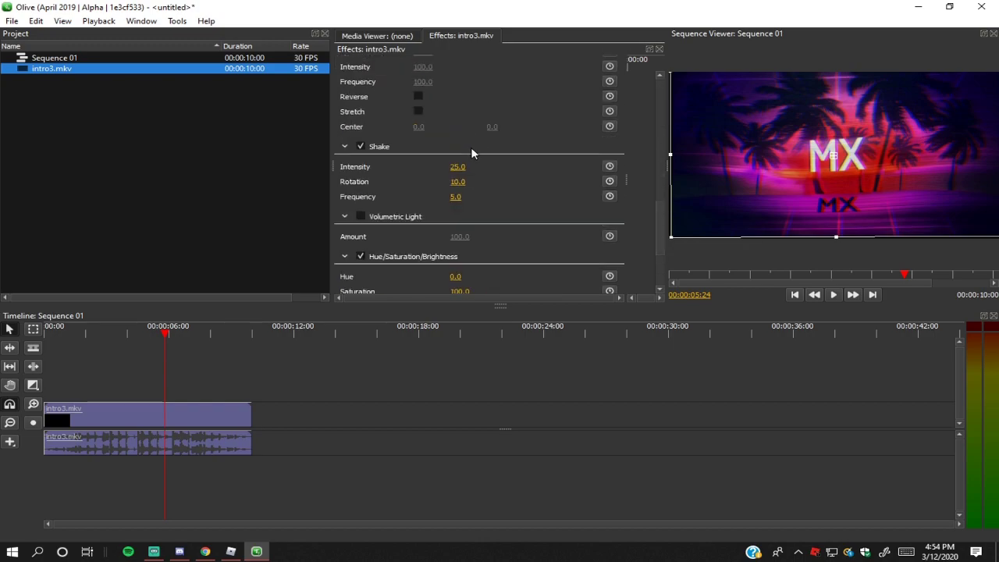
pyautogui.scroll(-1, 473, 253)
# Set Hue to 100, then drag it to -1213.0 for a teal-blue tint
pyautogui.click(455, 239)
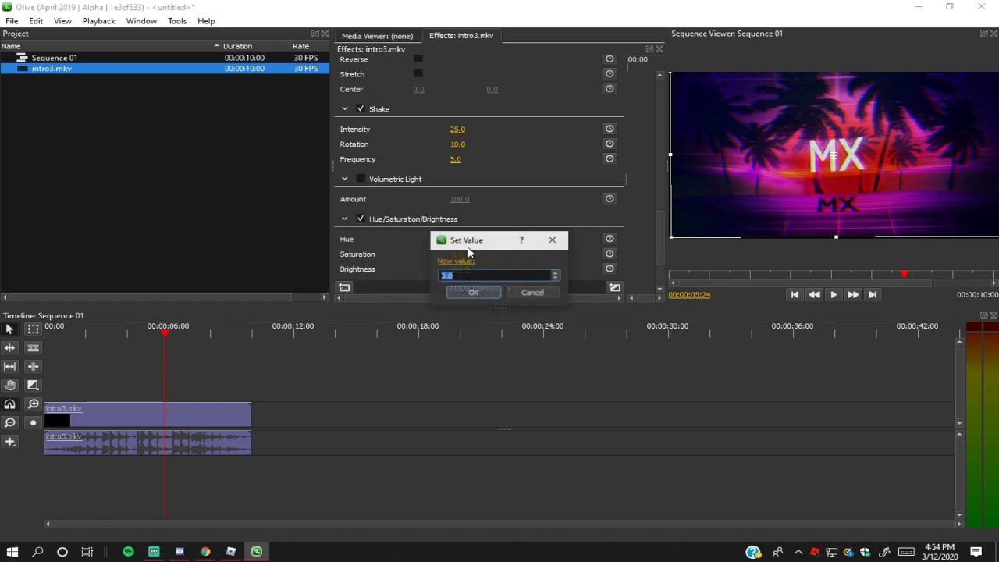
pyautogui.write('100')
pyautogui.press('Return')
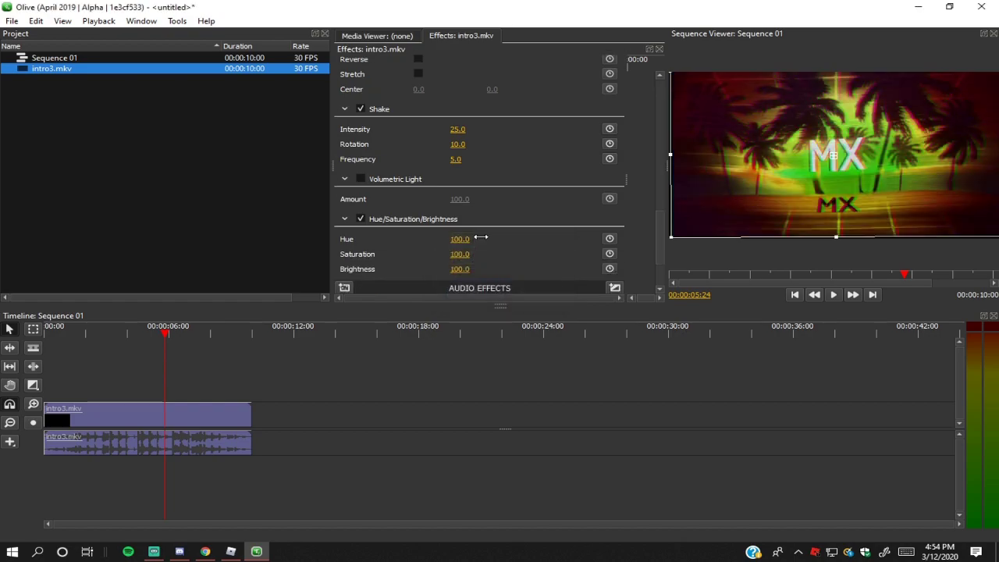
pyautogui.moveTo(458, 238); pyautogui.dragTo(761, 238)
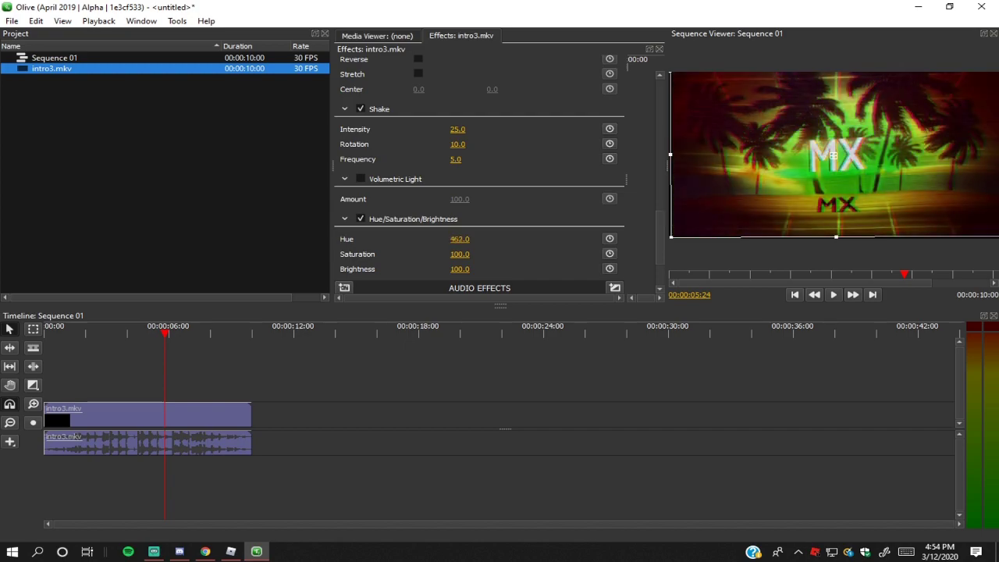
pyautogui.moveTo(459, 239); pyautogui.dragTo(459, 239)
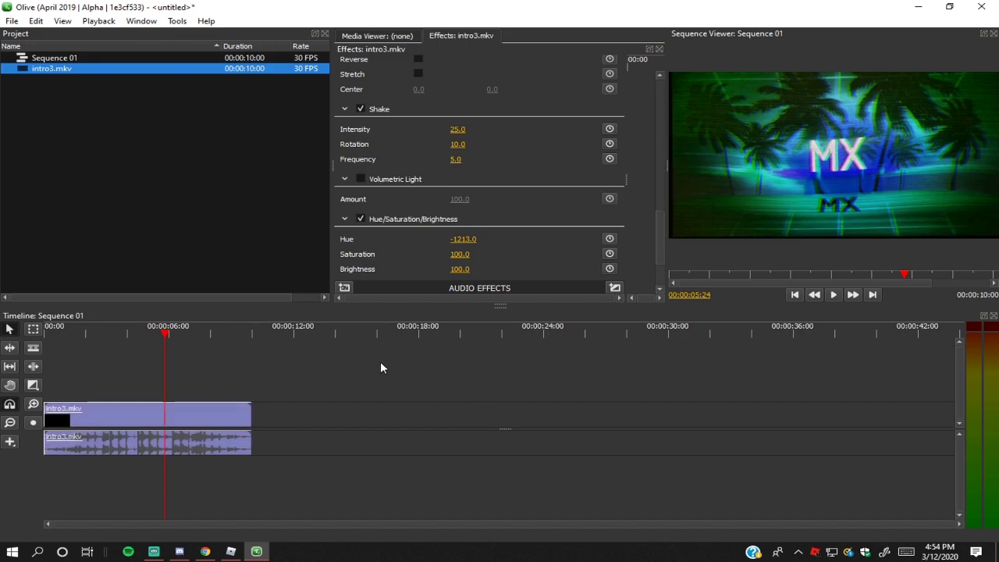
pyautogui.click(381, 368)
# Add a Color > Invert effect (Amount 100.0) to intro3.mkv
pyautogui.click(201, 414)
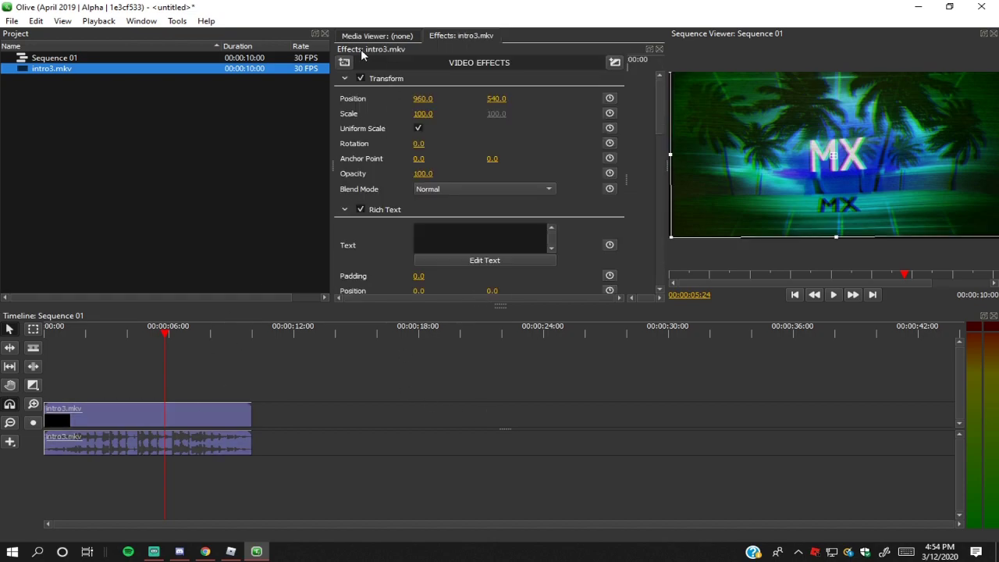
pyautogui.click(344, 62)
pyautogui.moveTo(398, 74)
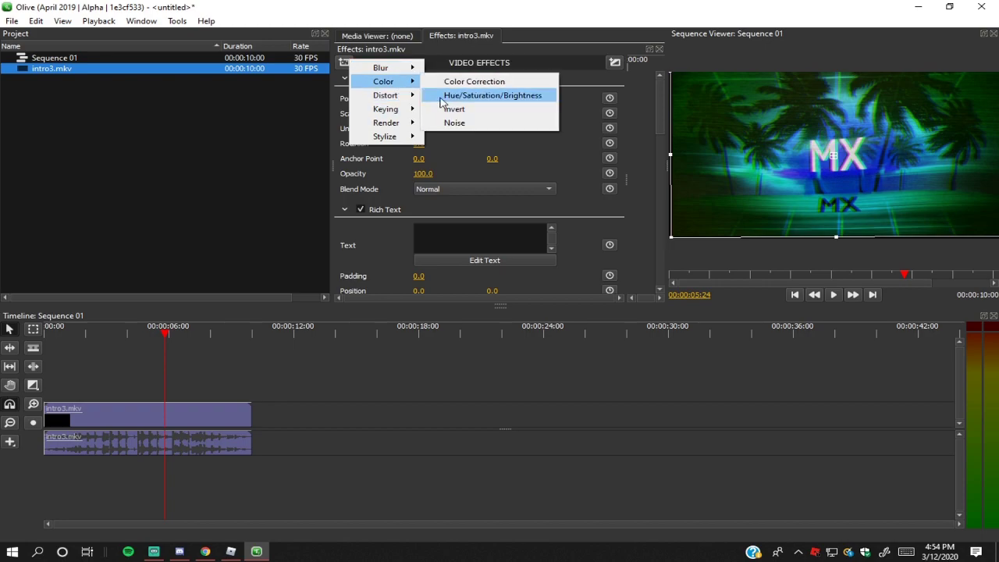
pyautogui.click(455, 123)
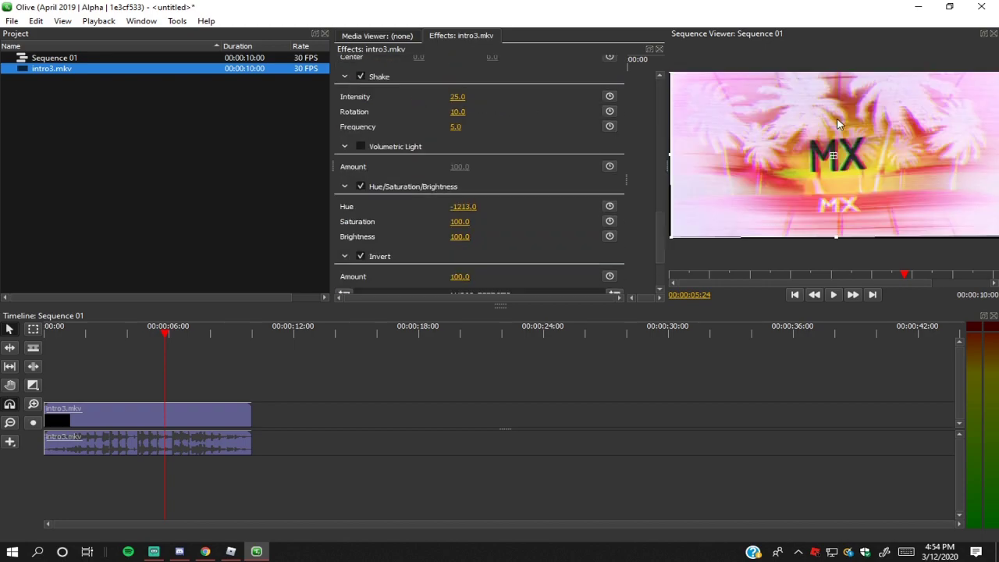
# Switch off the Hue/Saturation/Brightness, Invert and Shake effects
pyautogui.click(360, 186)
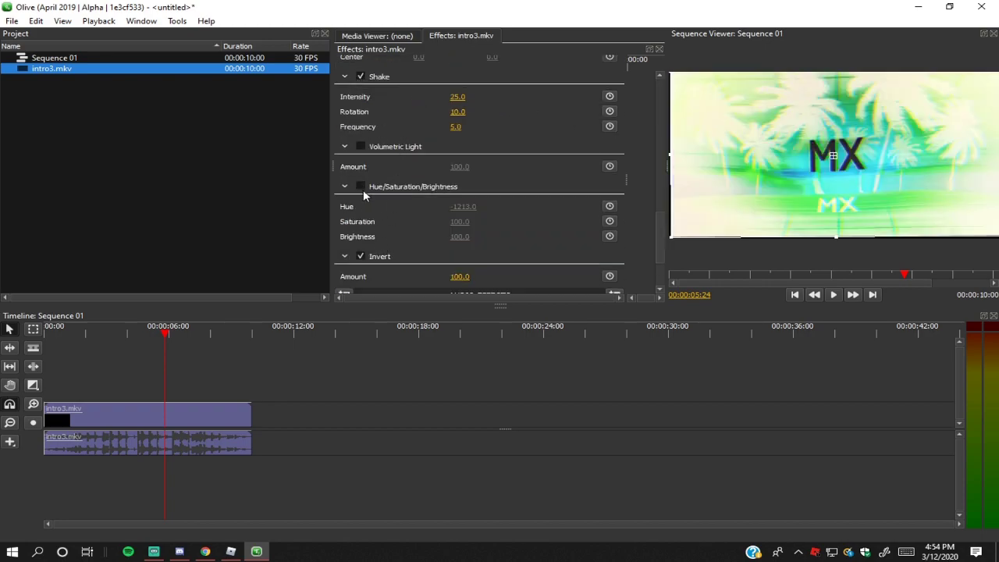
pyautogui.click(373, 256)
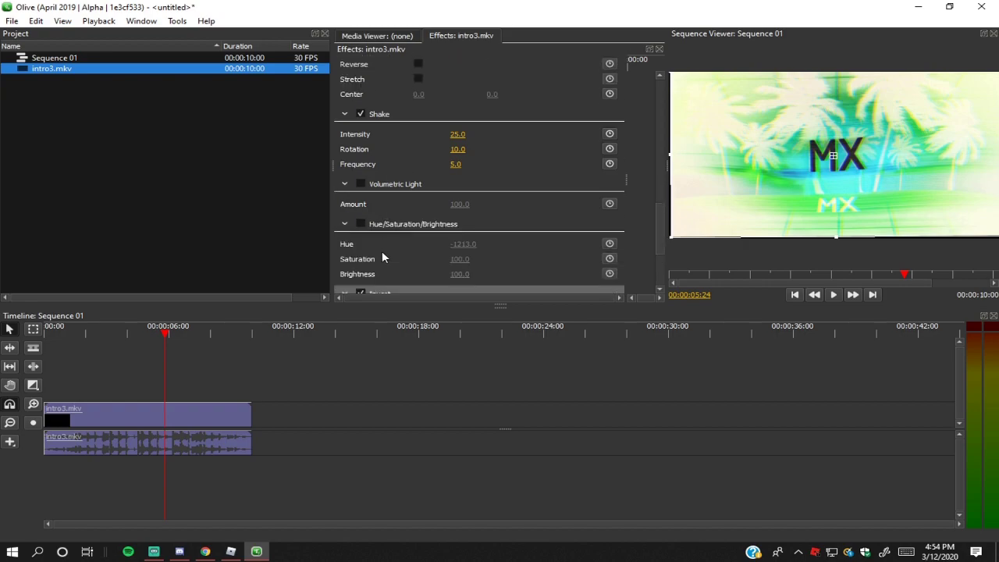
pyautogui.click(361, 256)
pyautogui.click(361, 189)
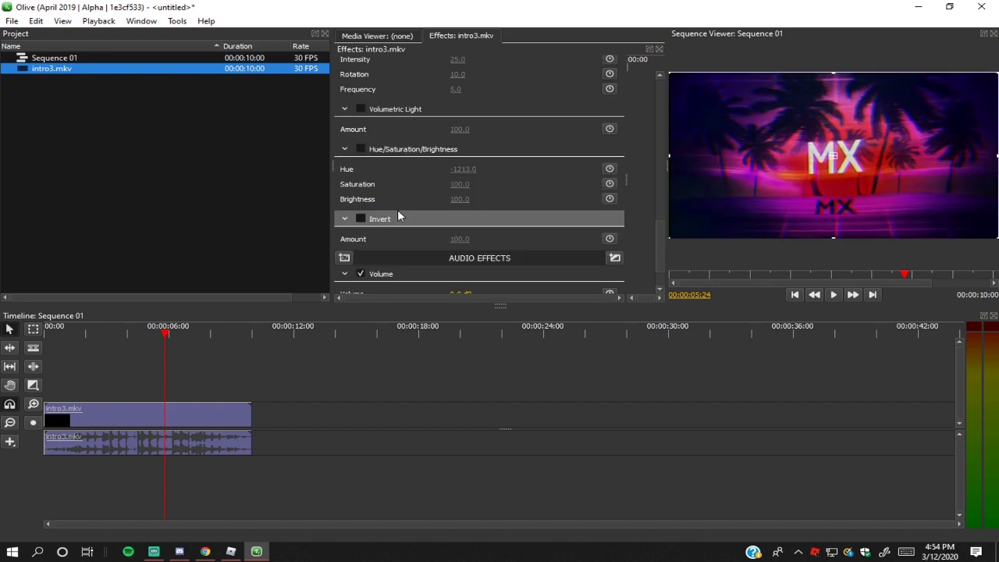
pyautogui.scroll(10, 395, 263)
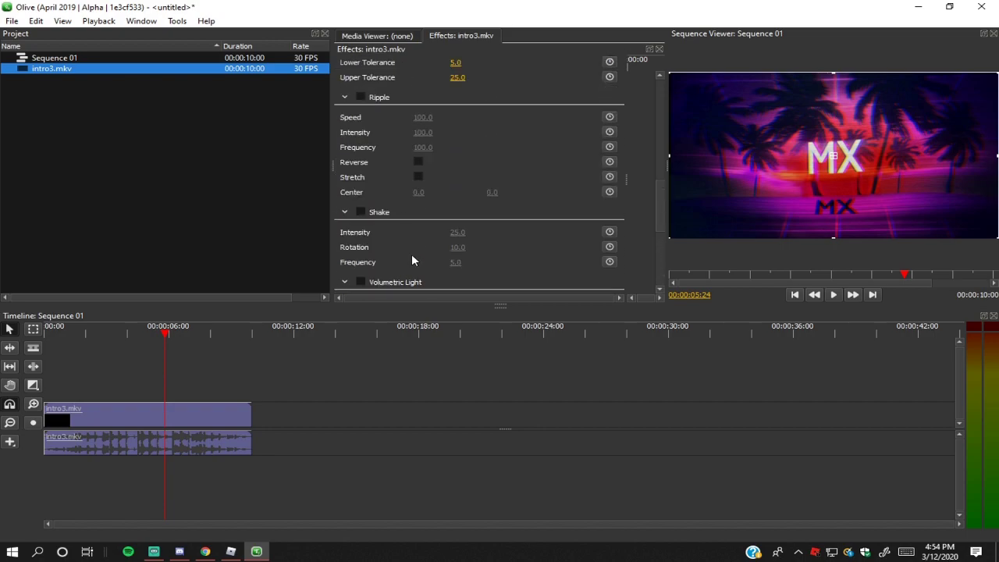
pyautogui.scroll(1, 382, 149)
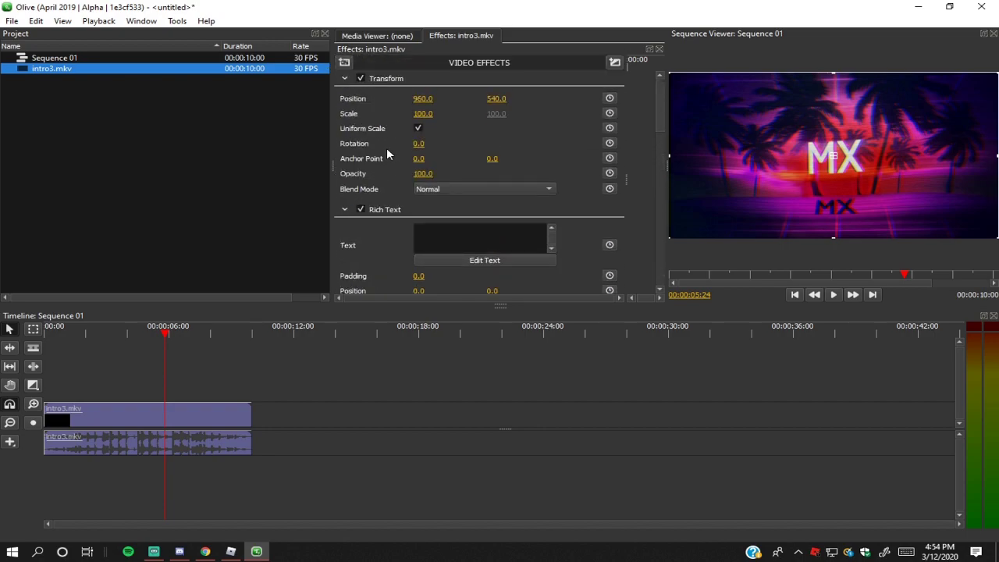
pyautogui.click(360, 209)
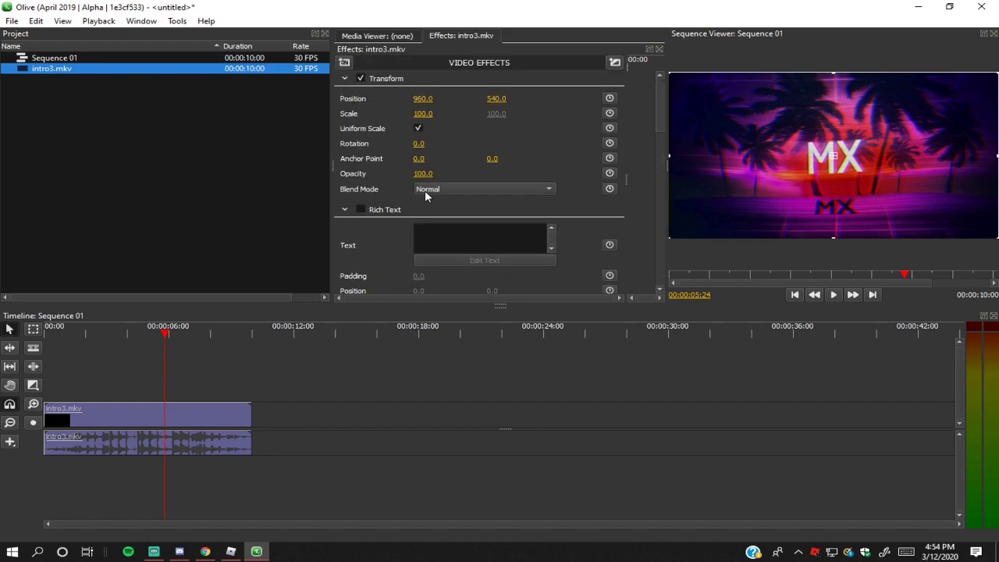
pyautogui.click(344, 62)
pyautogui.moveTo(386, 130)
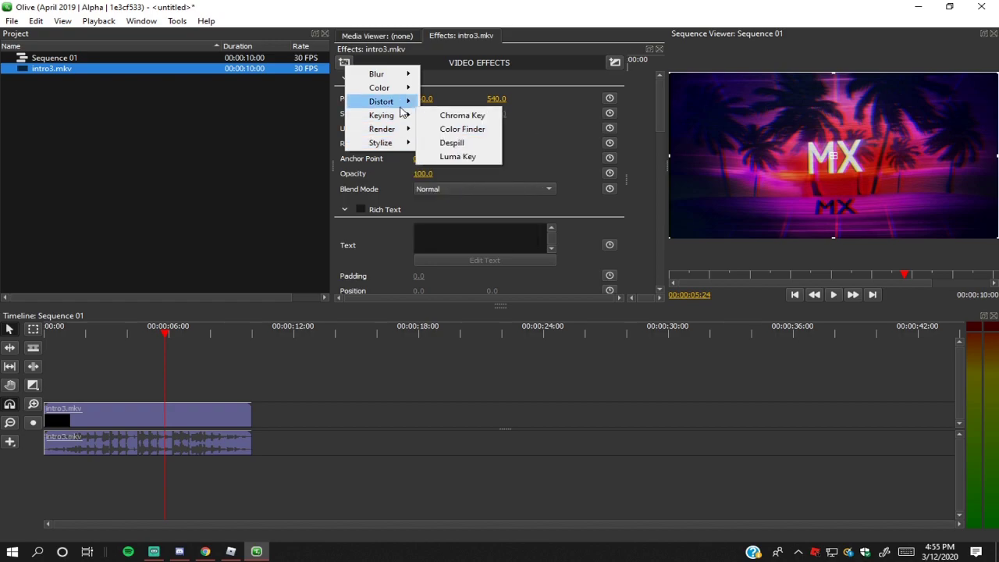
pyautogui.moveTo(400, 107)
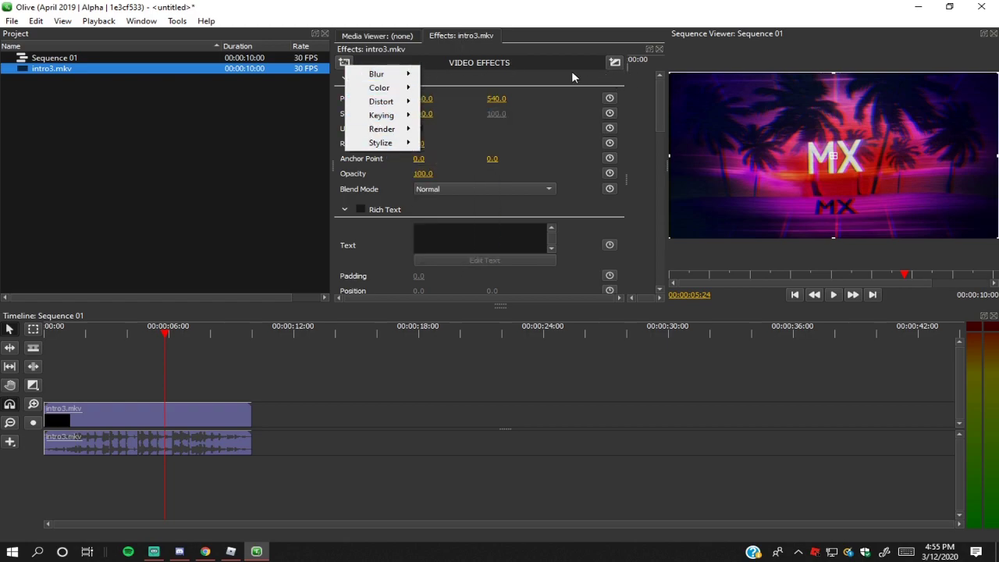
pyautogui.click(458, 73)
pyautogui.scroll(-2, 468, 164)
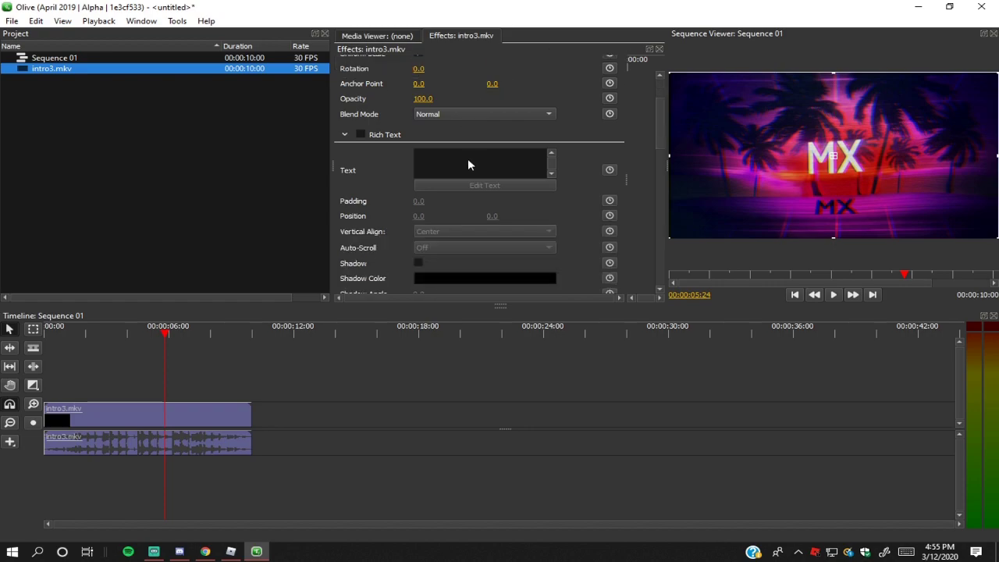
pyautogui.scroll(-10, 469, 165)
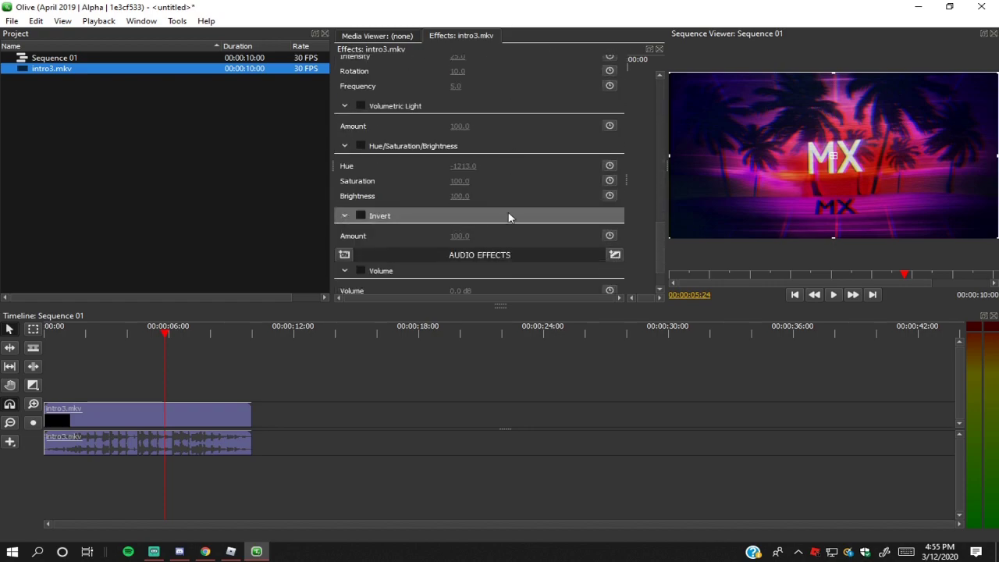
pyautogui.scroll(-1, 469, 219)
# Add a Noise audio effect to intro3.mkv with its Amount at 100
pyautogui.click(344, 216)
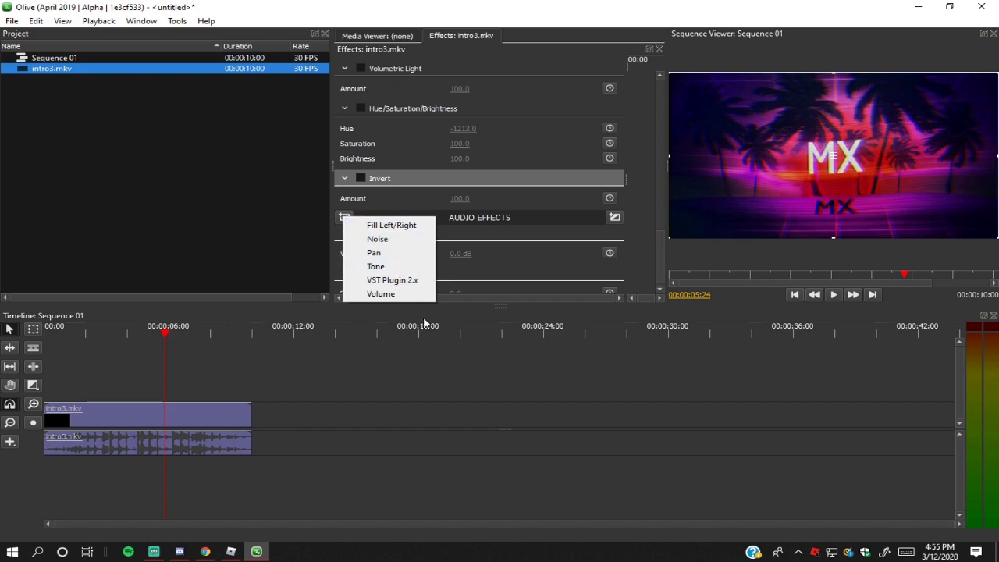
pyautogui.click(404, 239)
pyautogui.scroll(-1, 471, 258)
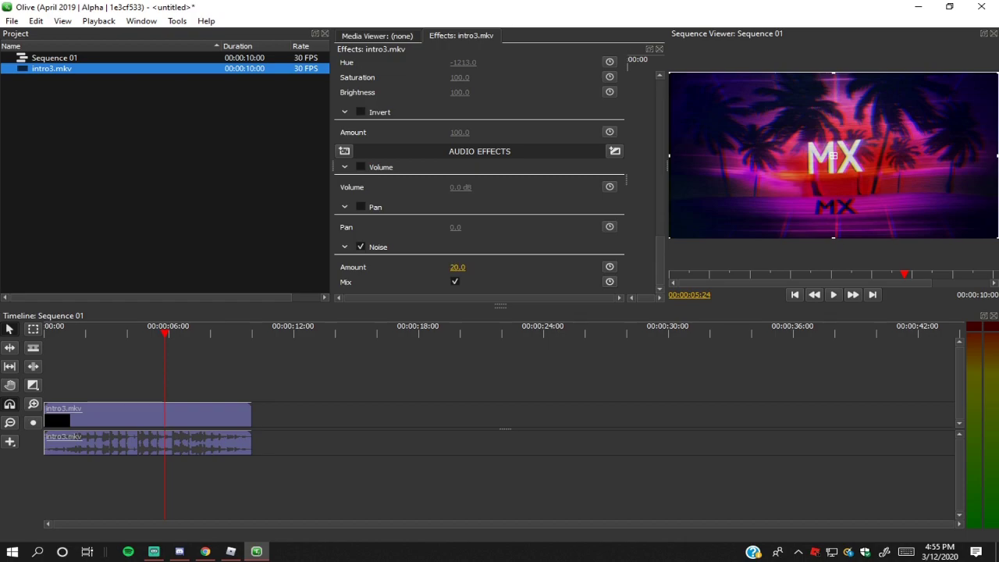
# Look through the audio effects and audio fade lists, closing both without adding anything
pyautogui.click(344, 151)
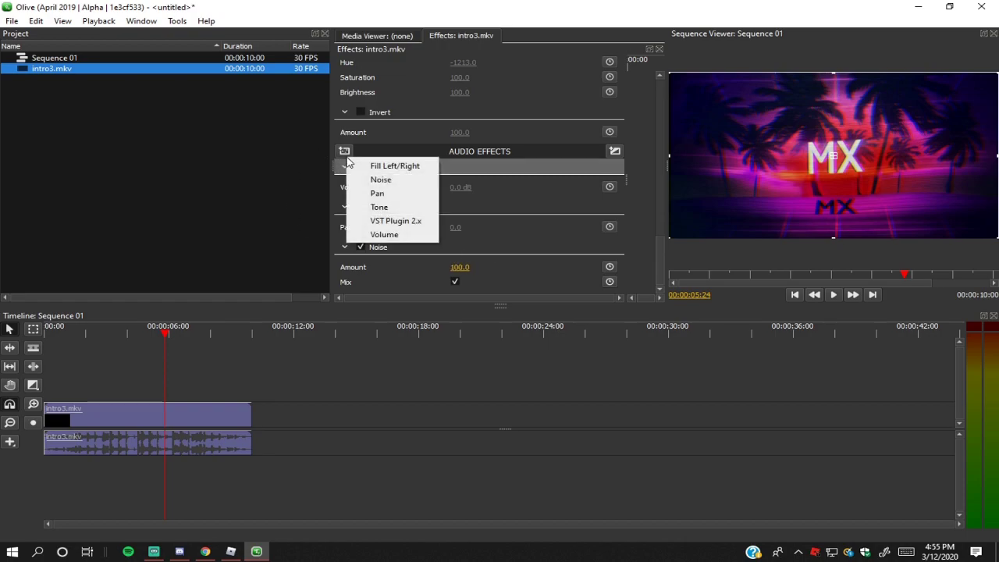
pyautogui.click(458, 259)
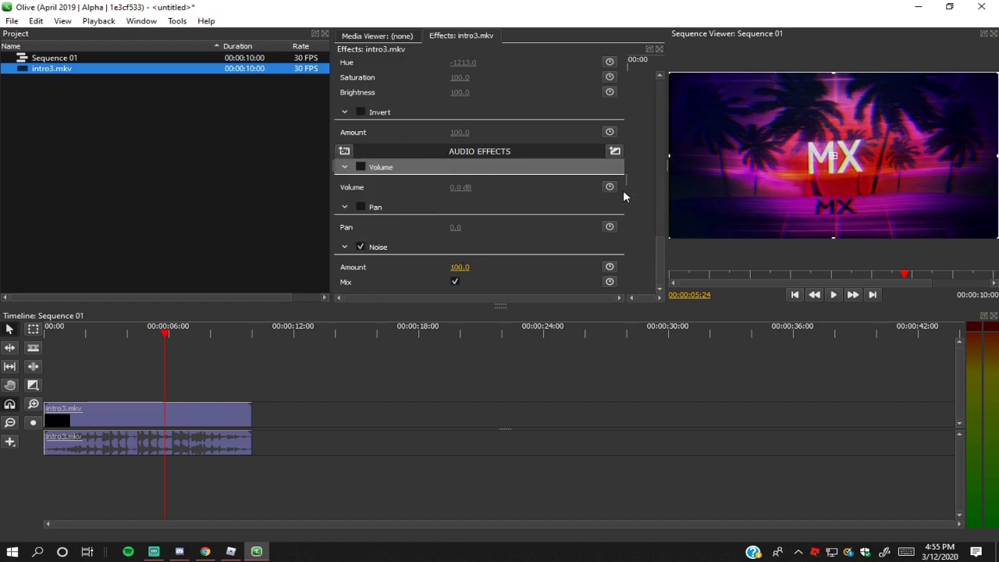
pyautogui.click(616, 151)
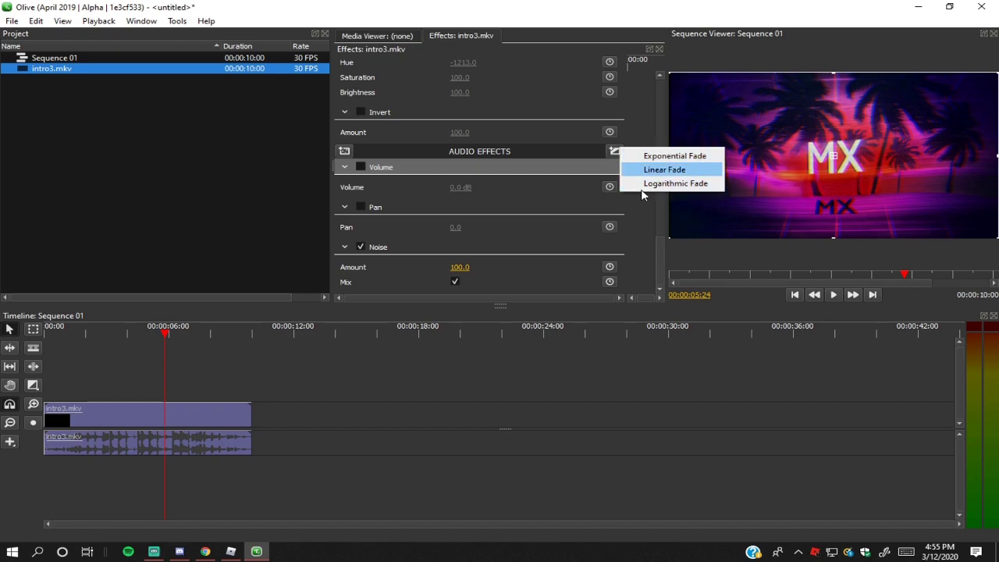
pyautogui.click(549, 216)
pyautogui.scroll(15, 549, 215)
# Add cross dissolves at both ends of intro3.mkv and preview the closing dissolve from 9 seconds
pyautogui.scroll(3, 590, 125)
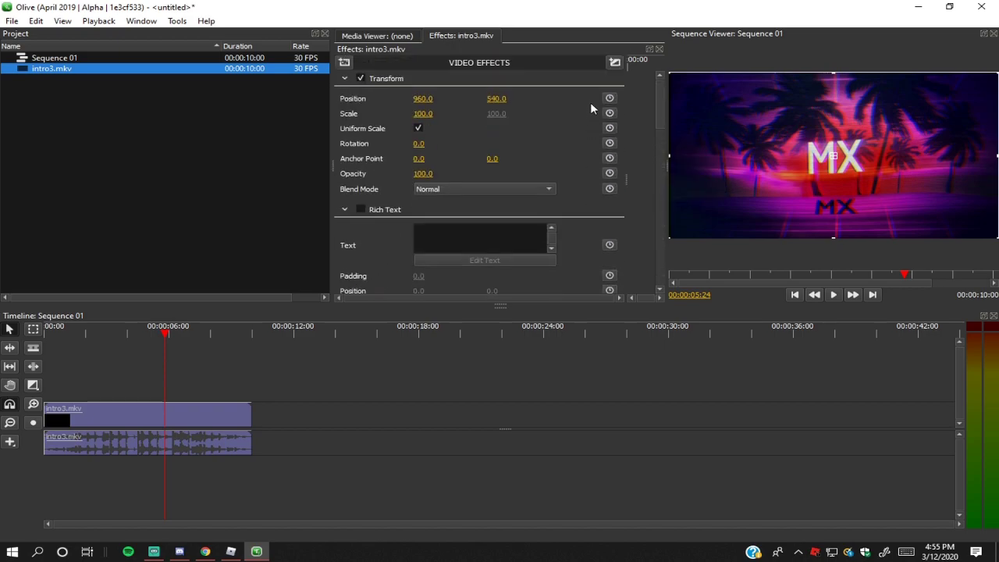
pyautogui.click(678, 77)
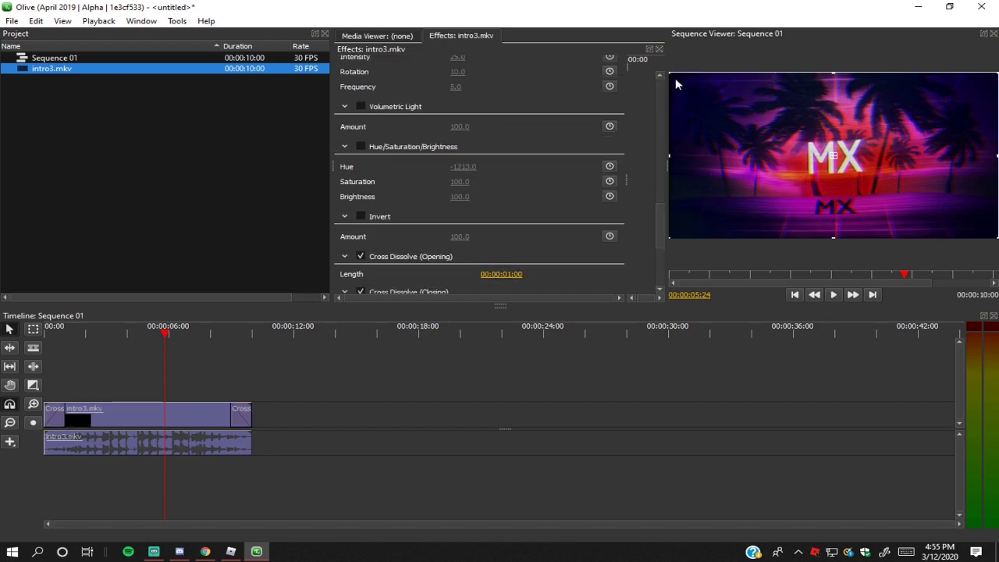
pyautogui.moveTo(165, 331); pyautogui.dragTo(231, 331)
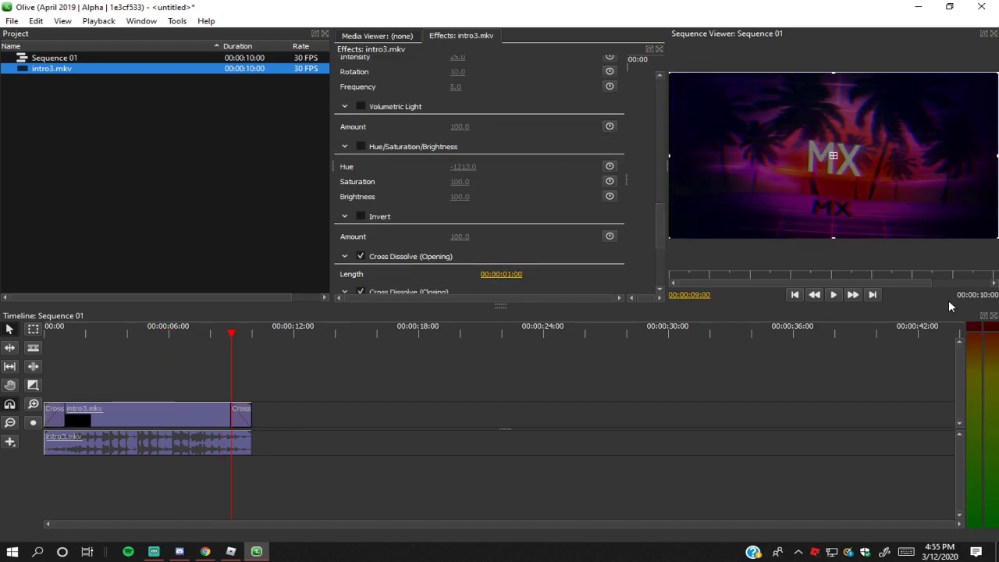
pyautogui.click(832, 295)
pyautogui.click(833, 295)
# Switch off the Noise audio effect on intro3.mkv and stop playback
pyautogui.scroll(5, 530, 234)
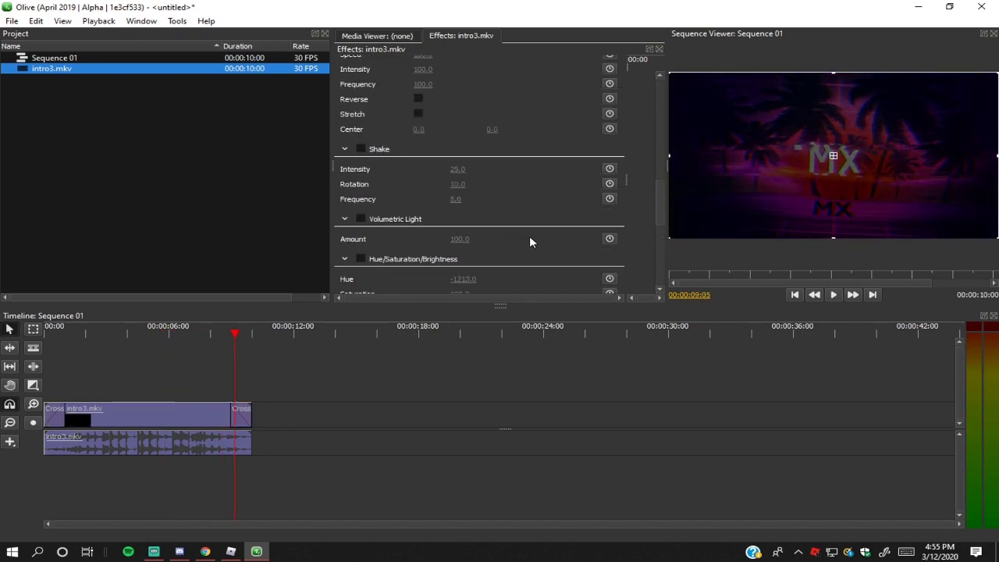
pyautogui.scroll(10, 527, 235)
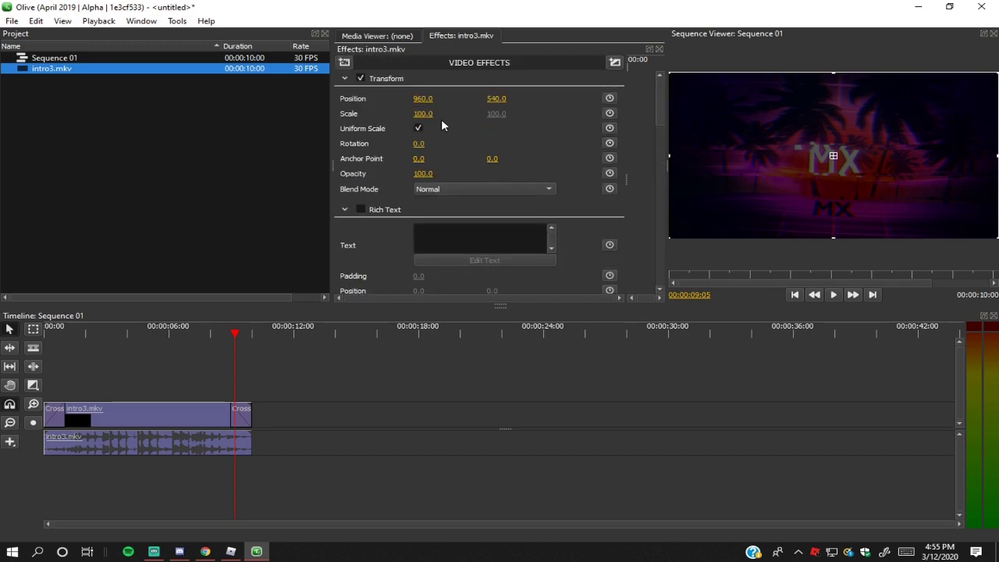
pyautogui.scroll(-8, 390, 206)
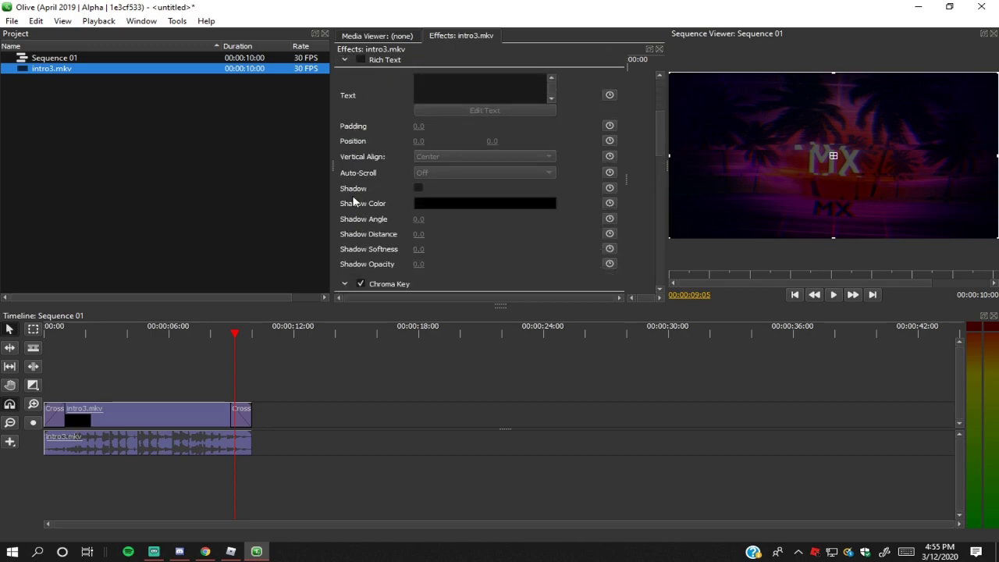
pyautogui.scroll(-10, 366, 202)
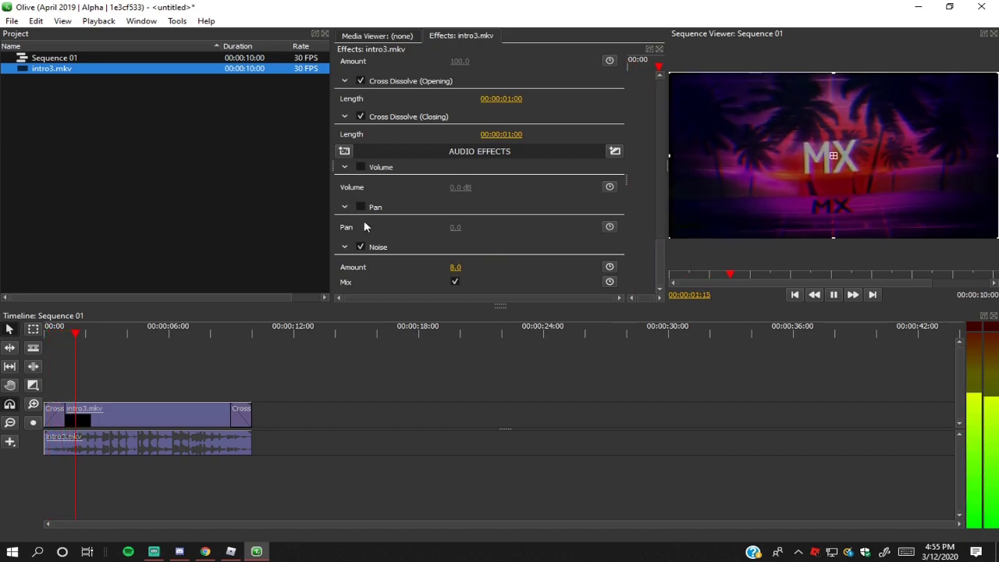
pyautogui.click(360, 247)
pyautogui.click(825, 295)
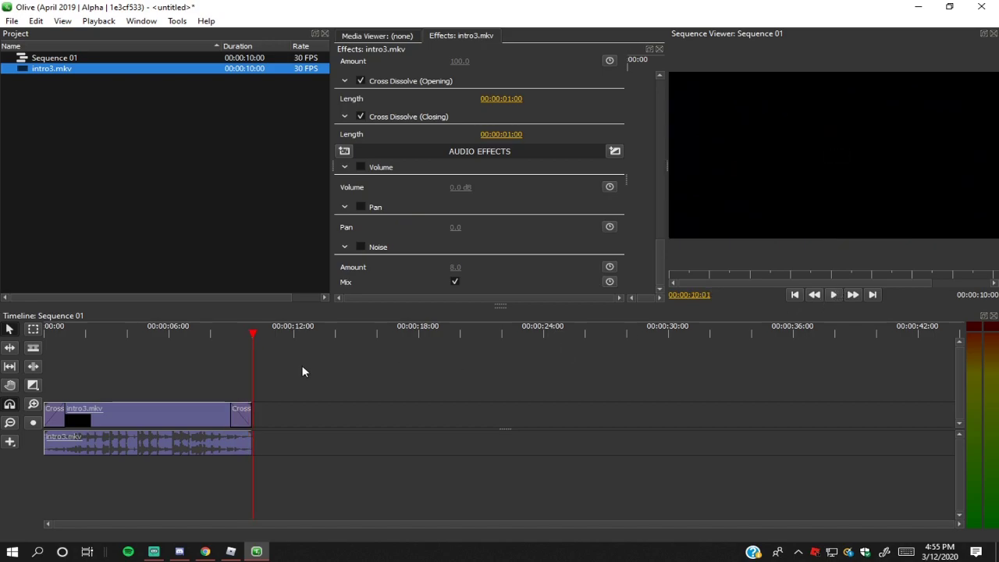
# Move the playhead back to about five seconds and deselect the timeline clips
pyautogui.moveTo(170, 418); pyautogui.dragTo(164, 412)
pyautogui.moveTo(250, 342); pyautogui.dragTo(149, 335)
pyautogui.click(369, 359)
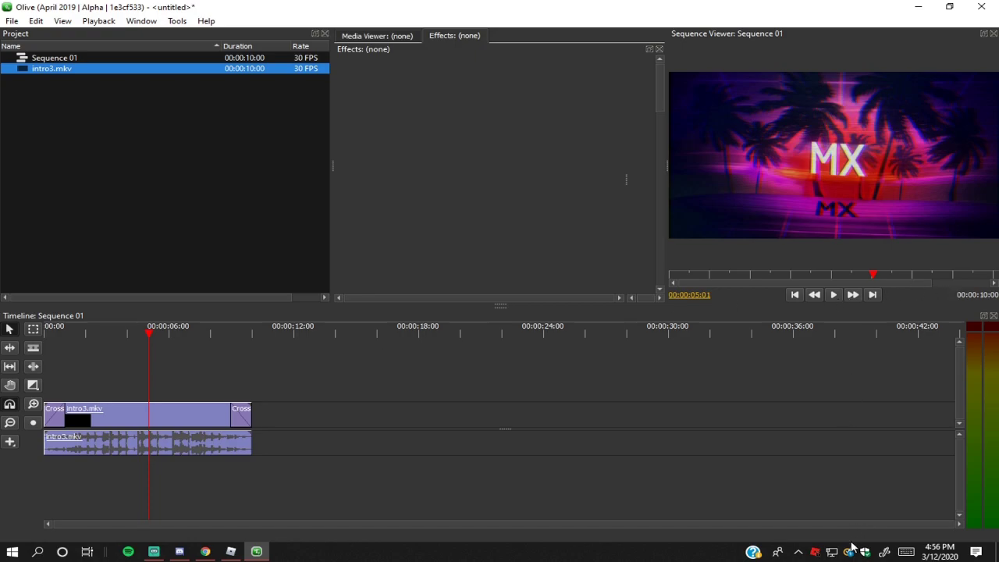
pyautogui.click(801, 554)
pyautogui.click(798, 546)
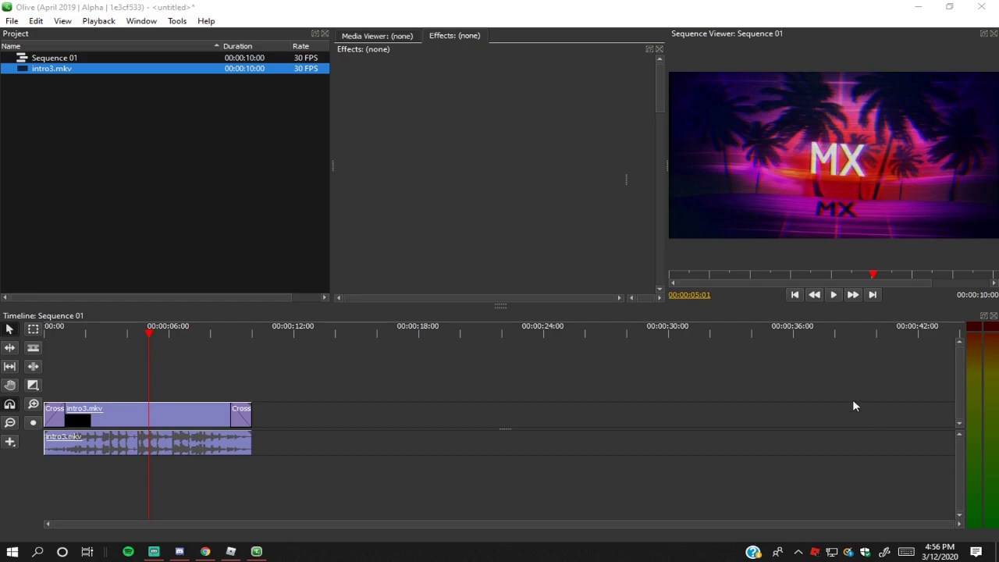
pyautogui.rightClick(625, 381)
pyautogui.click(603, 369)
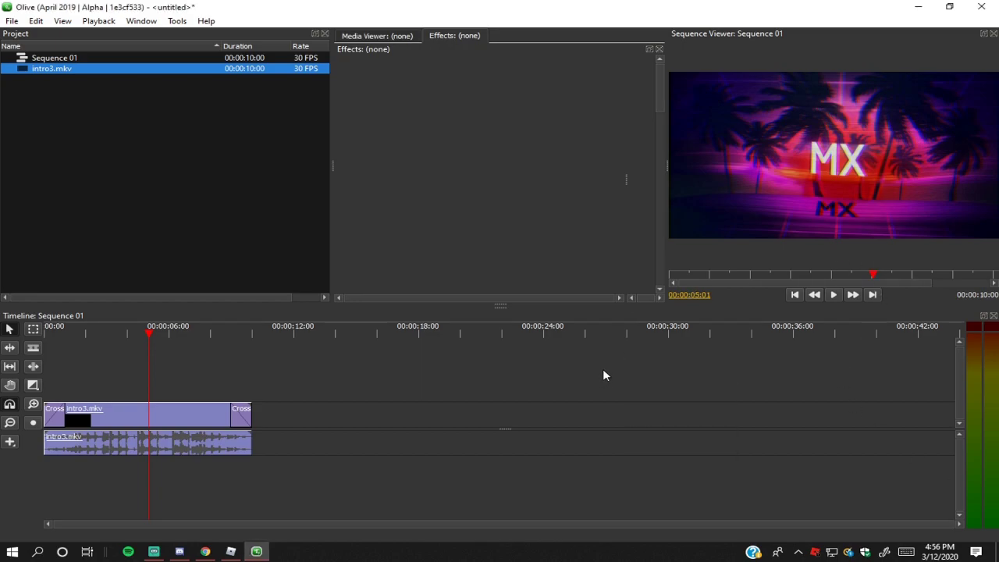